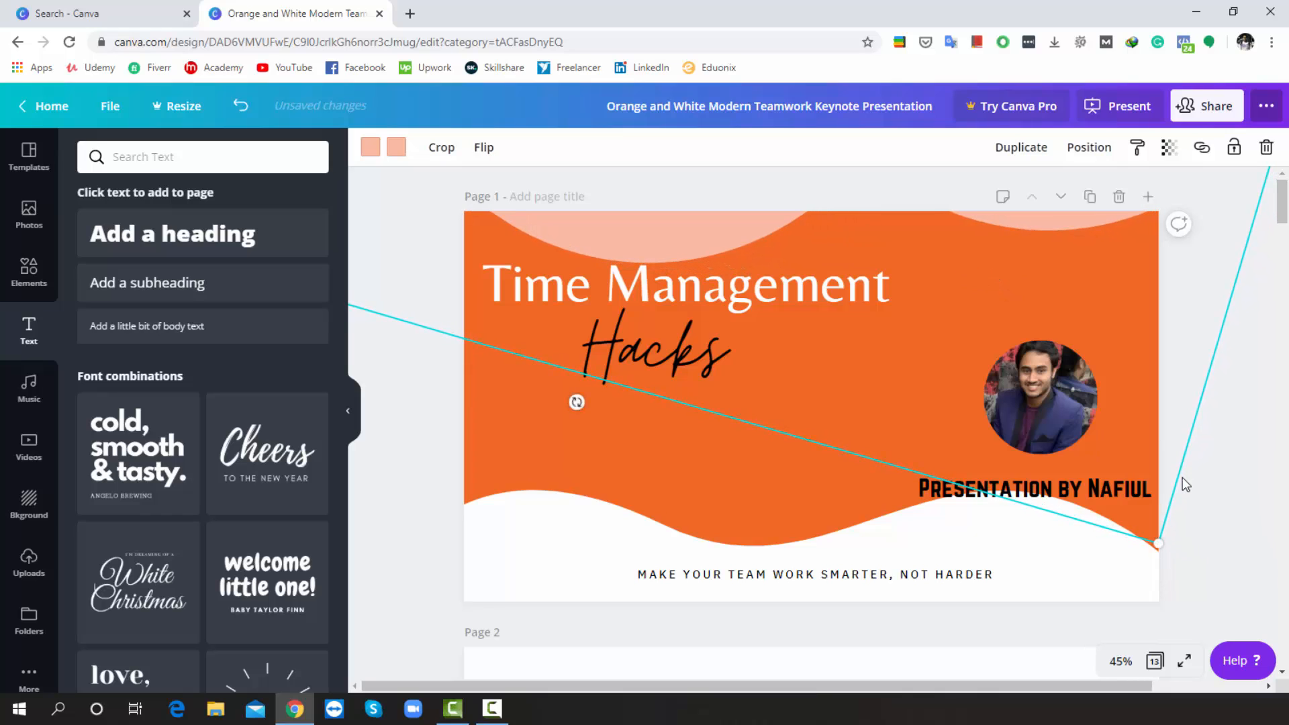
Reposition the pink wave at the upper edge of page 1 so that only its lower curves remain on the page
left_click_drag(1158, 551, 1160, 571)
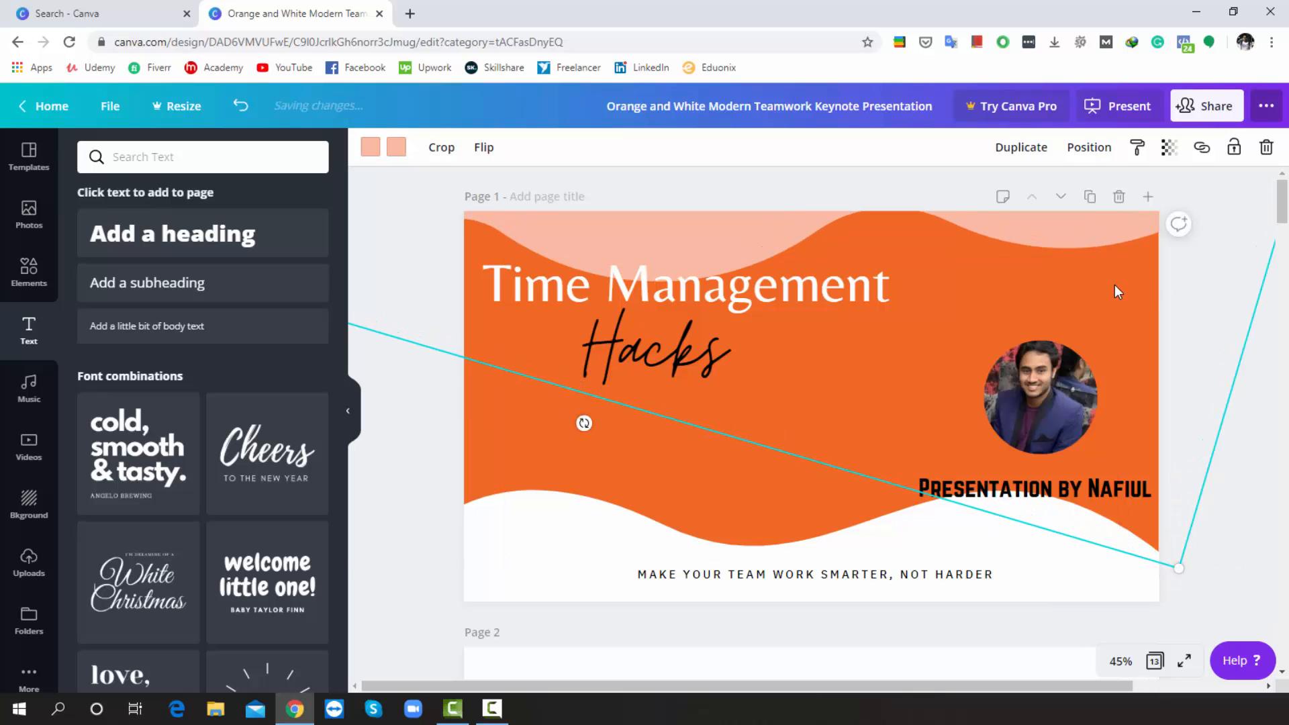
left_click_drag(1109, 274, 1098, 264)
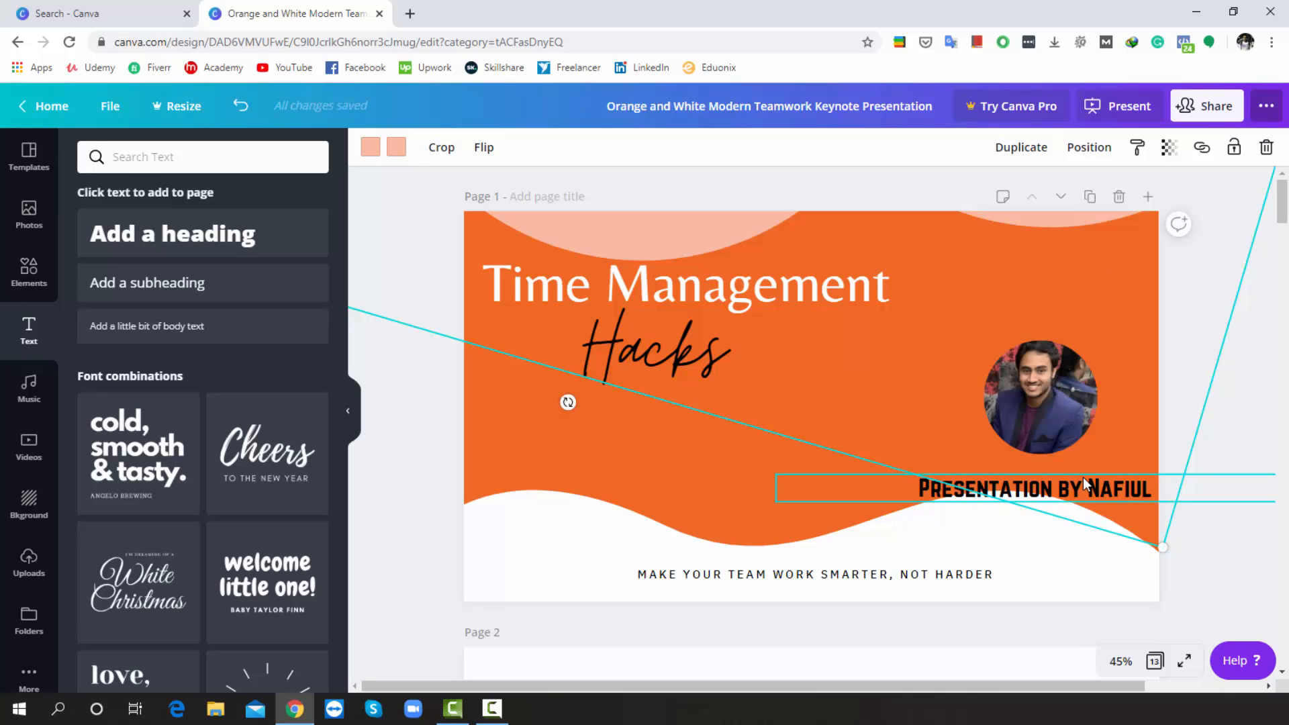
Move the presenter caption on page 1 slightly up, and shrink the round portrait so it sits centred directly above the caption
left_click(1084, 476)
mouse_move(1086, 474)
left_mouse_down()
mouse_move(1103, 465)
mouse_move(1091, 468)
left_mouse_up()
left_click(1064, 415)
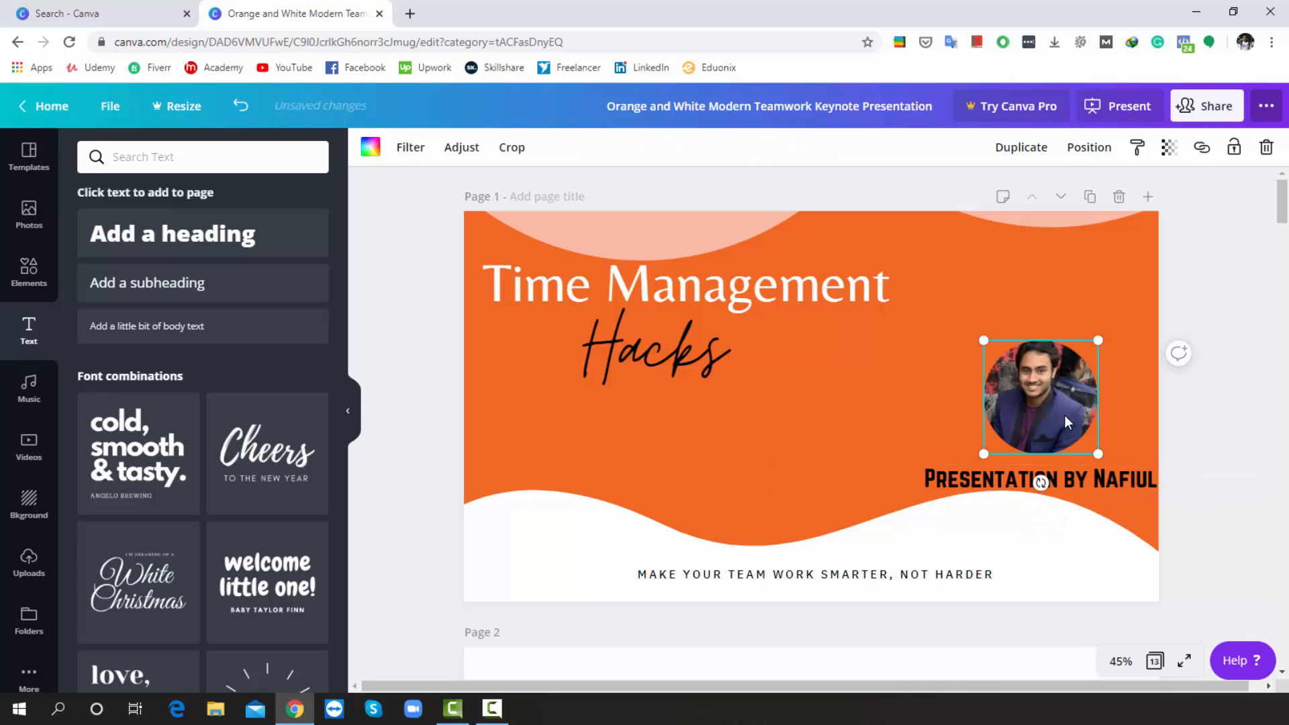
left_click_drag(1068, 417, 1062, 430)
left_click_drag(984, 350, 1003, 369)
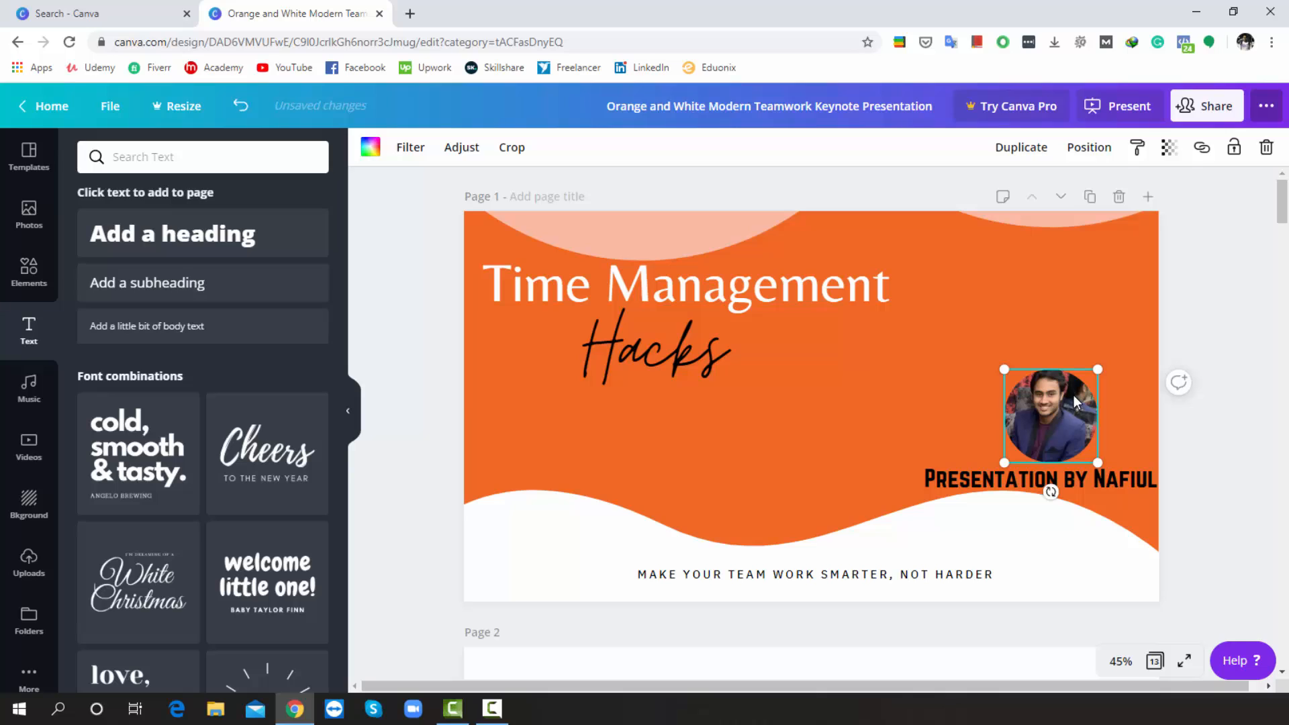
left_click_drag(1073, 395, 1070, 415)
Set the presenter caption's font size to 42, keeping it centred under the portrait
left_click(1090, 479)
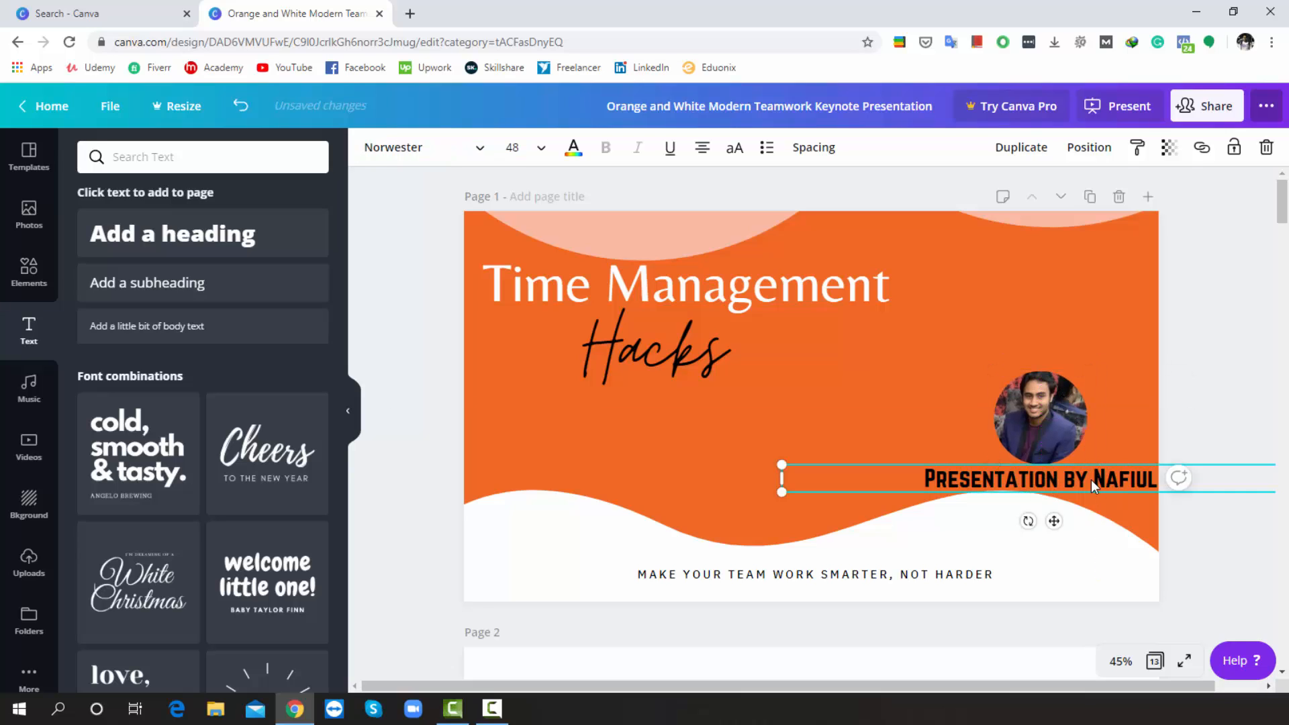
left_click(541, 148)
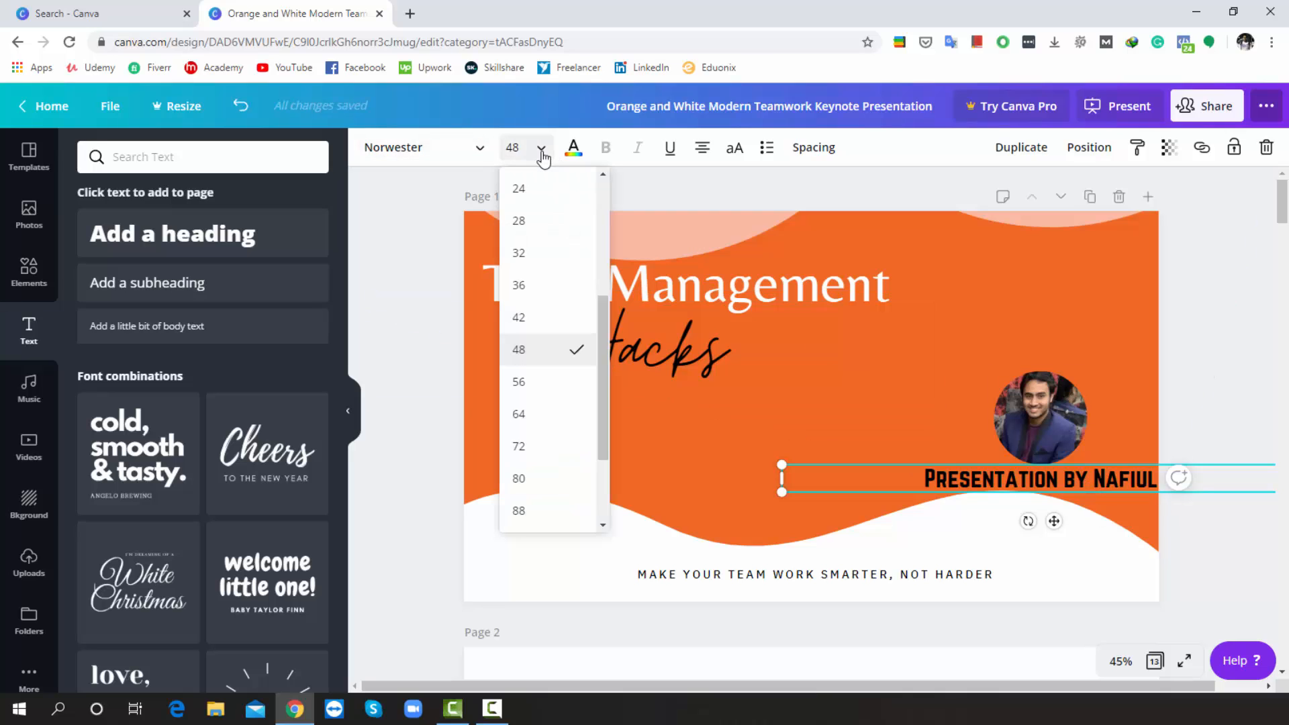
left_click(542, 318)
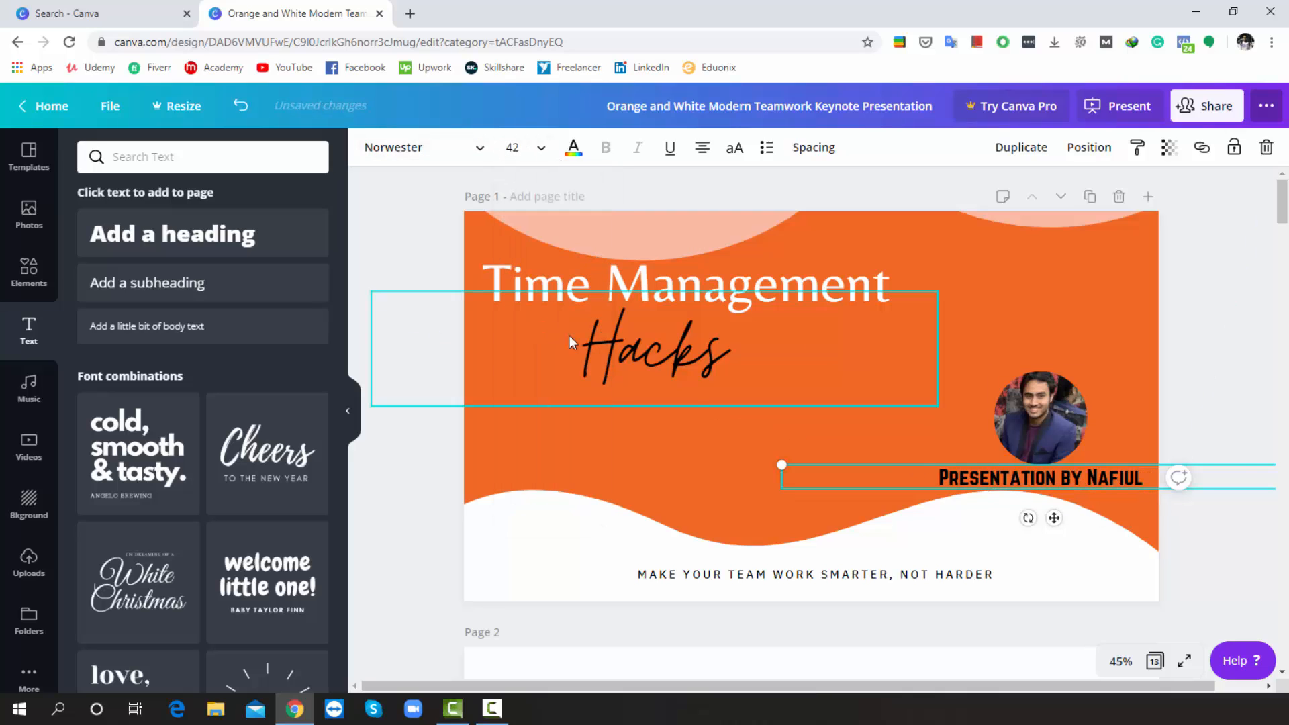
left_click(1128, 427)
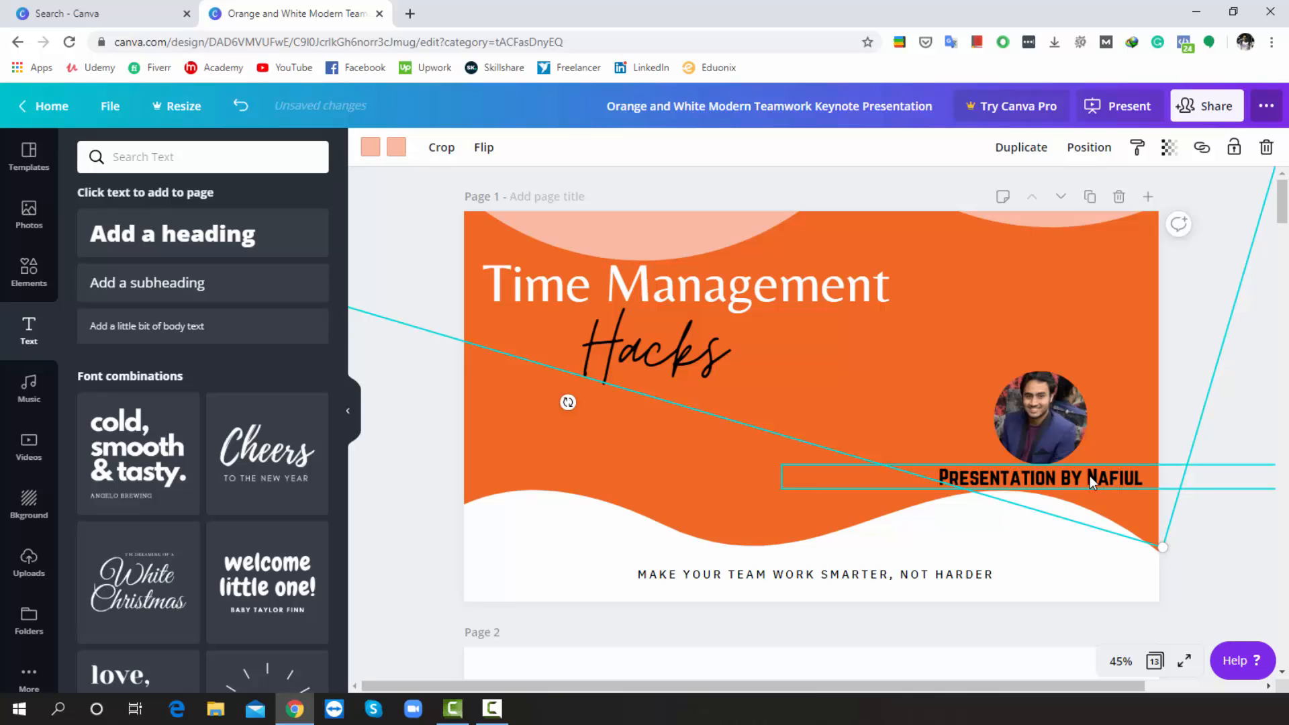
left_click(1089, 476)
left_click_drag(1082, 474, 1088, 475)
left_click(983, 293)
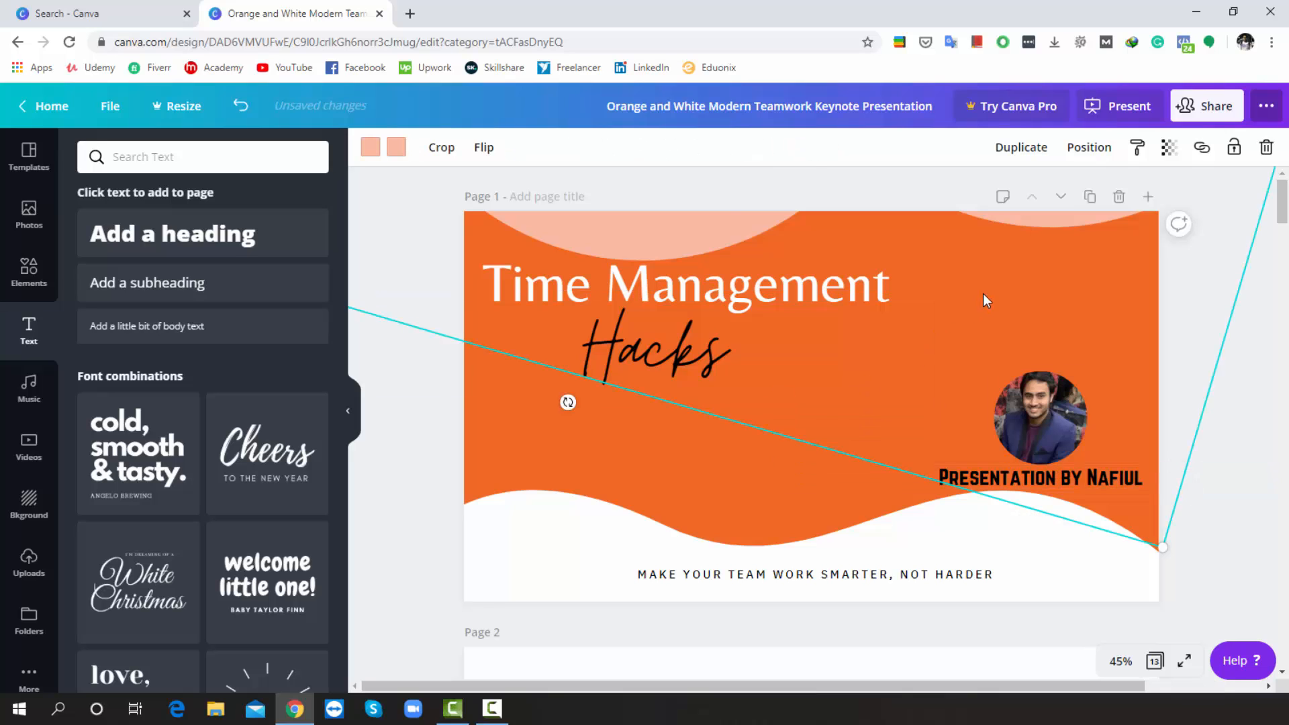
left_click(723, 469)
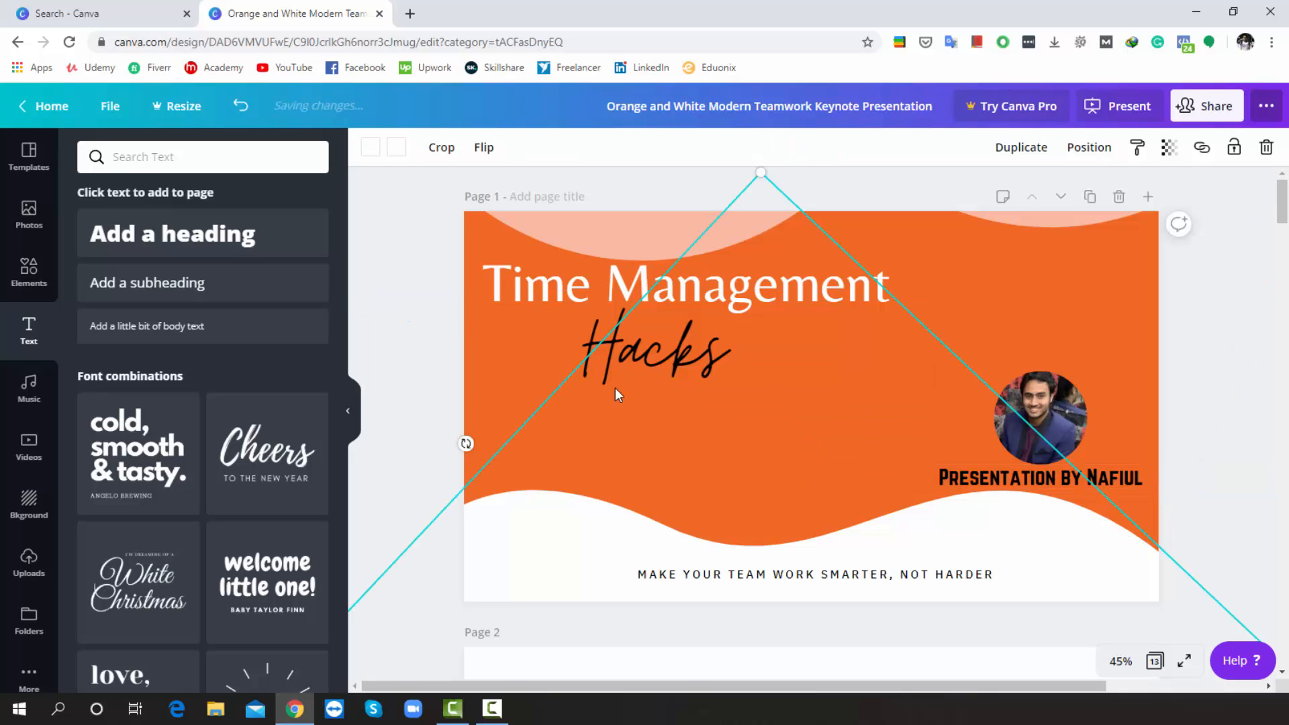
left_click(1244, 304)
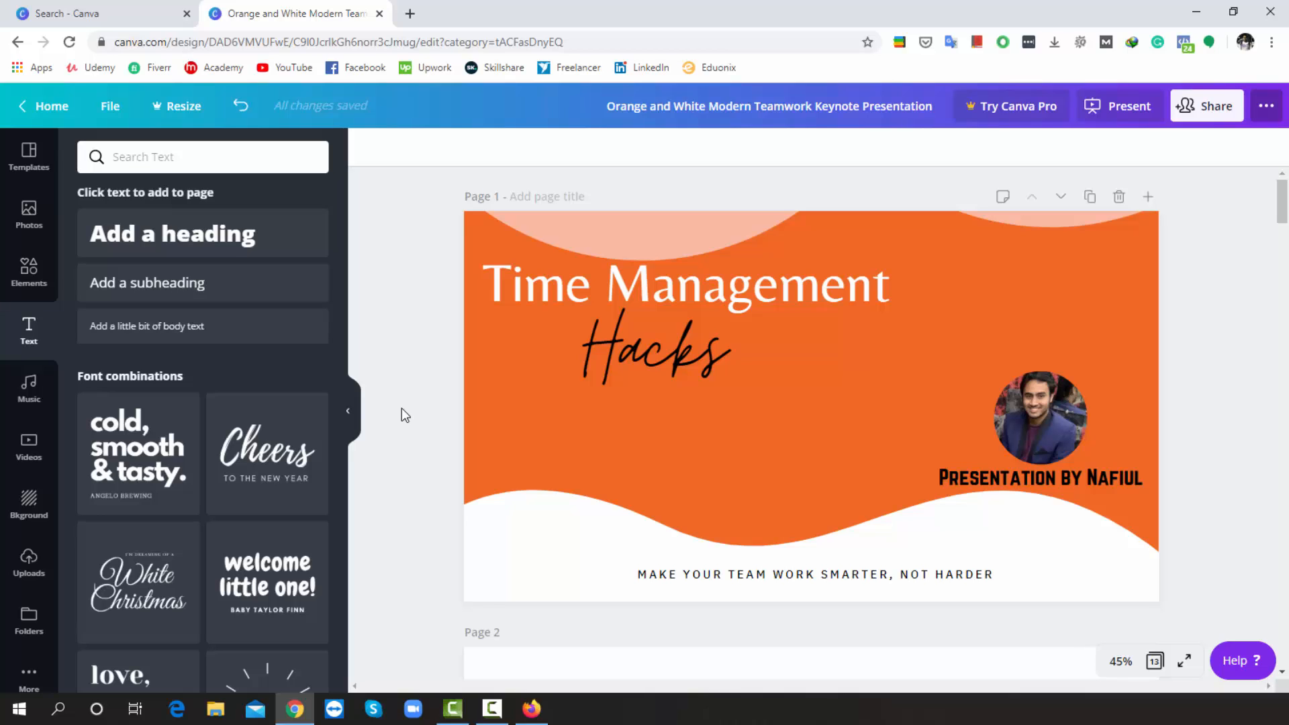
Search the Pexels image library for "time" to find a photo for page 4
scroll(402, 408, "down", 5)
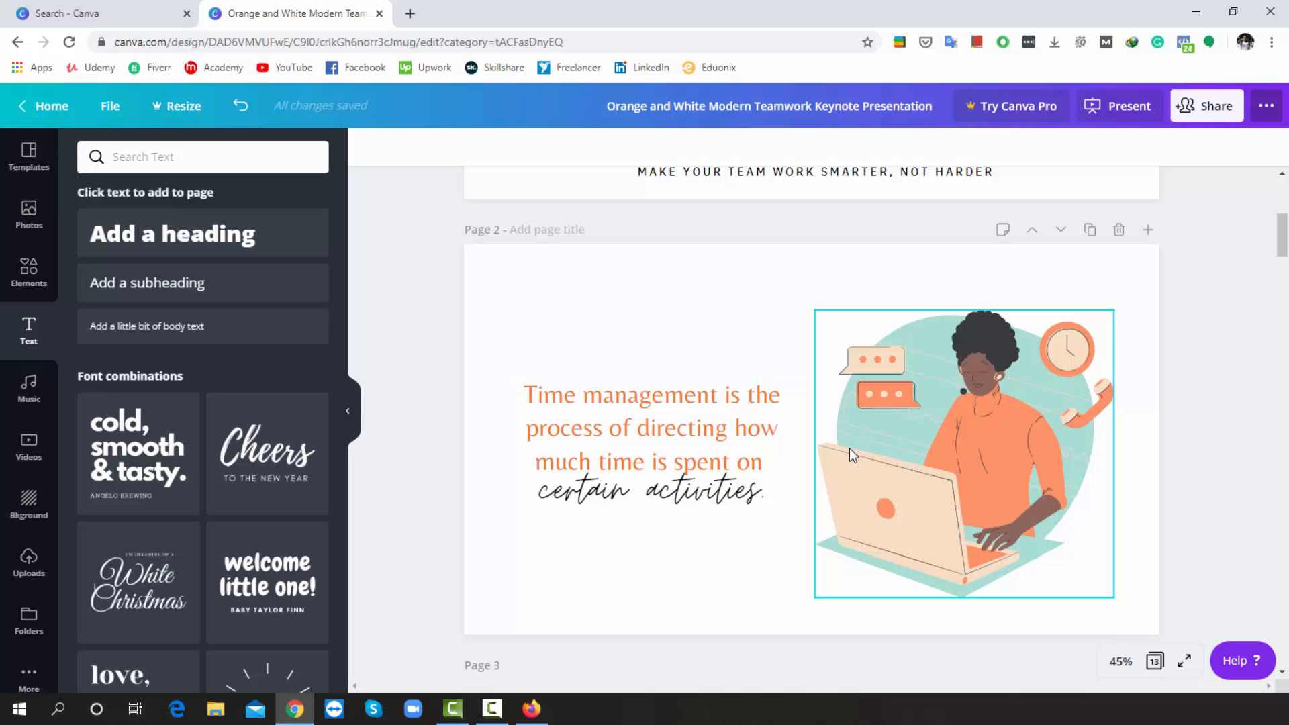
scroll(848, 449, "down", 6)
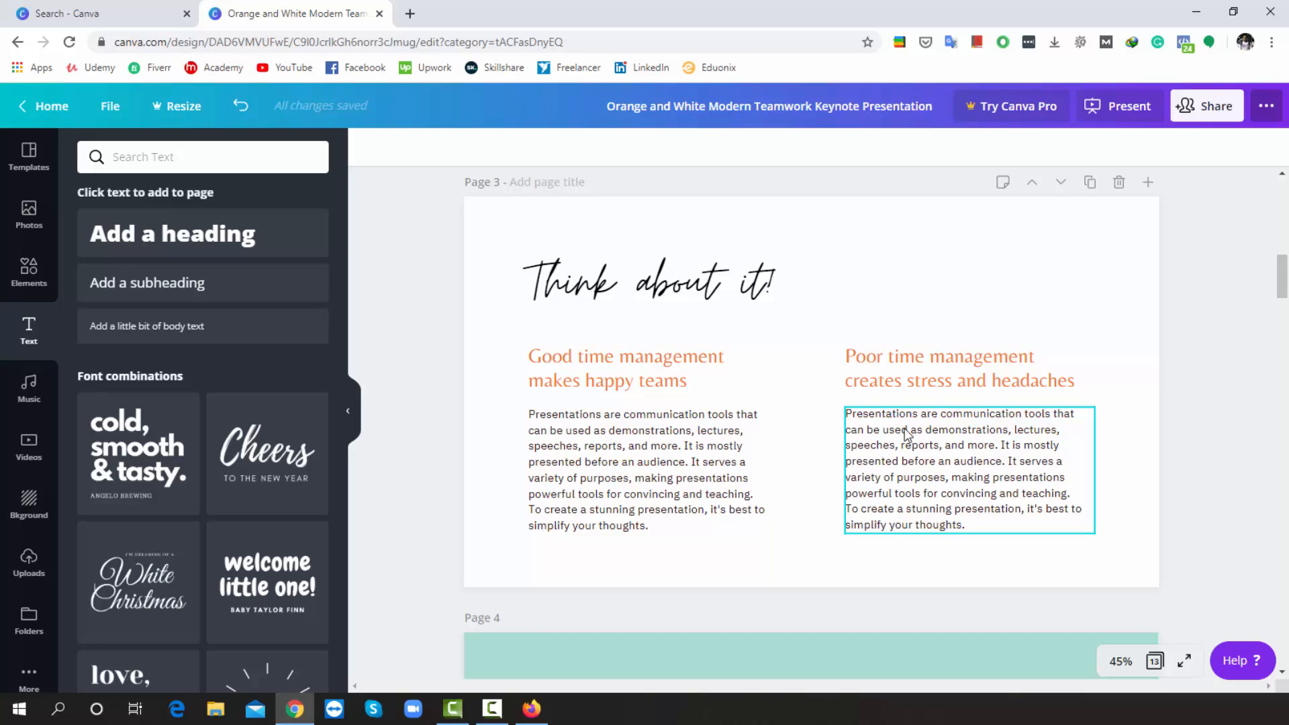
scroll(907, 433, "down", 6)
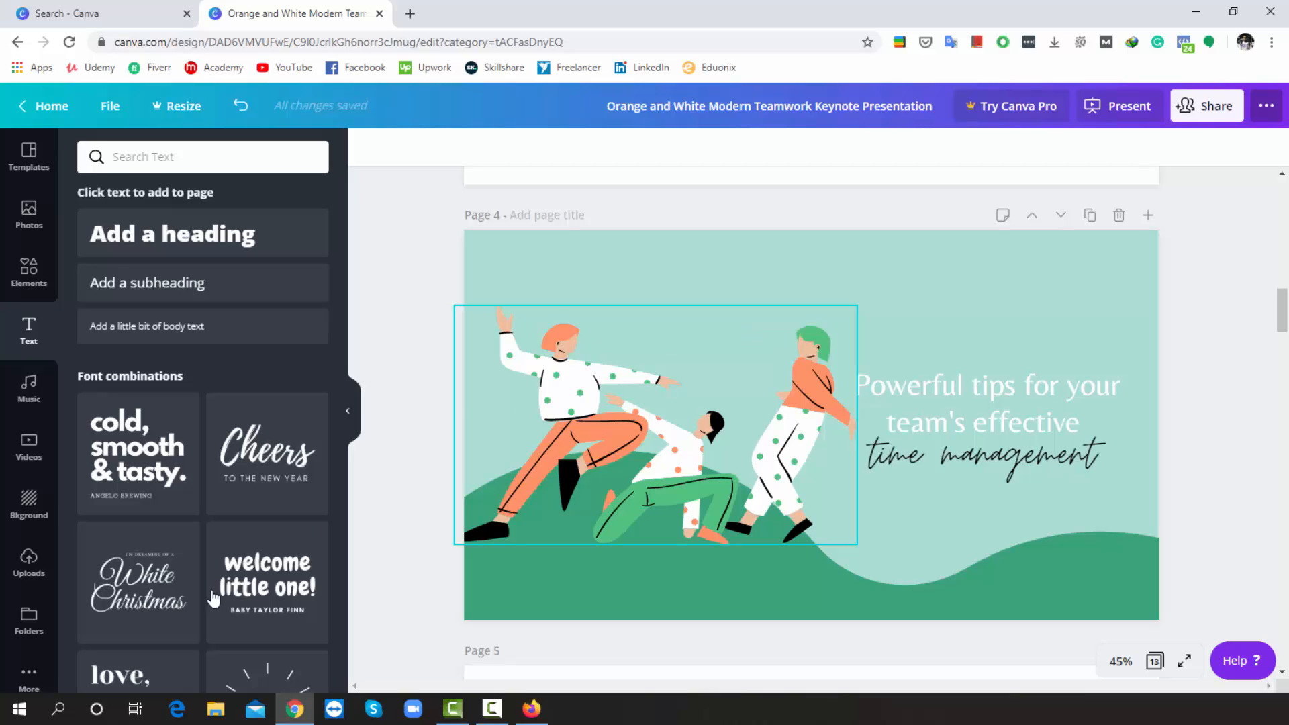
left_click(30, 681)
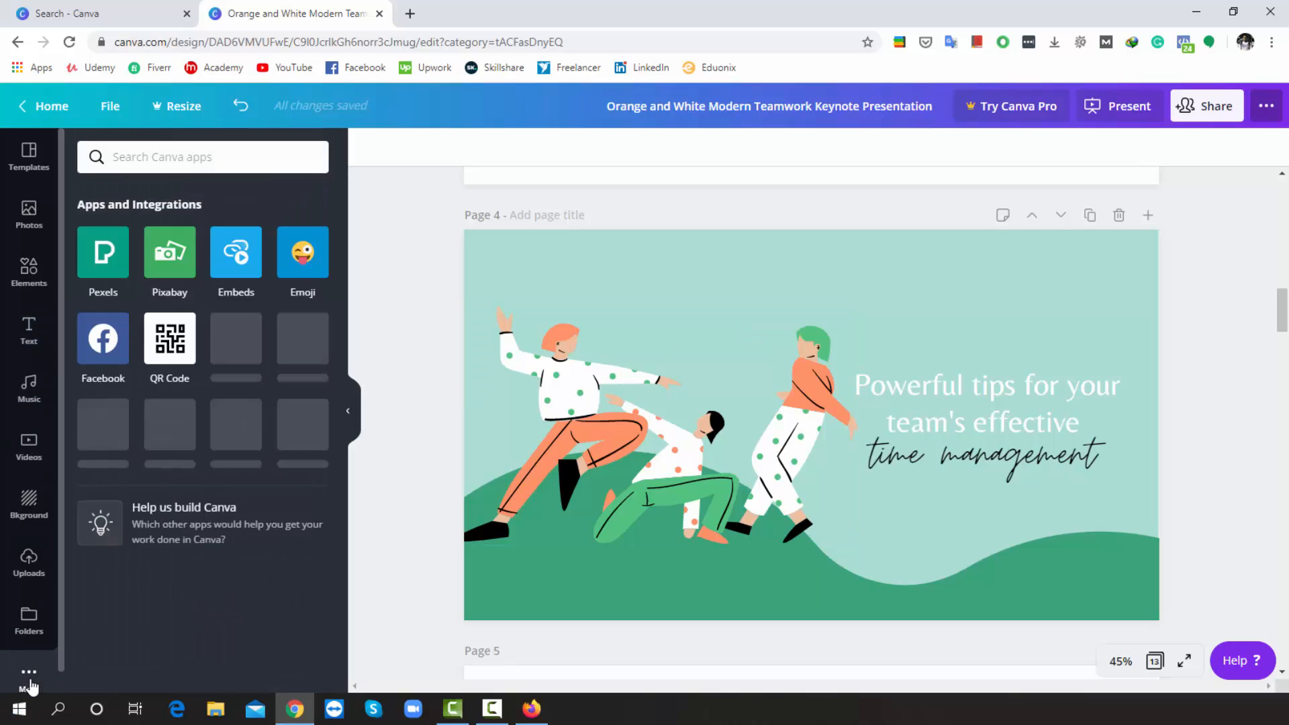
left_click(115, 273)
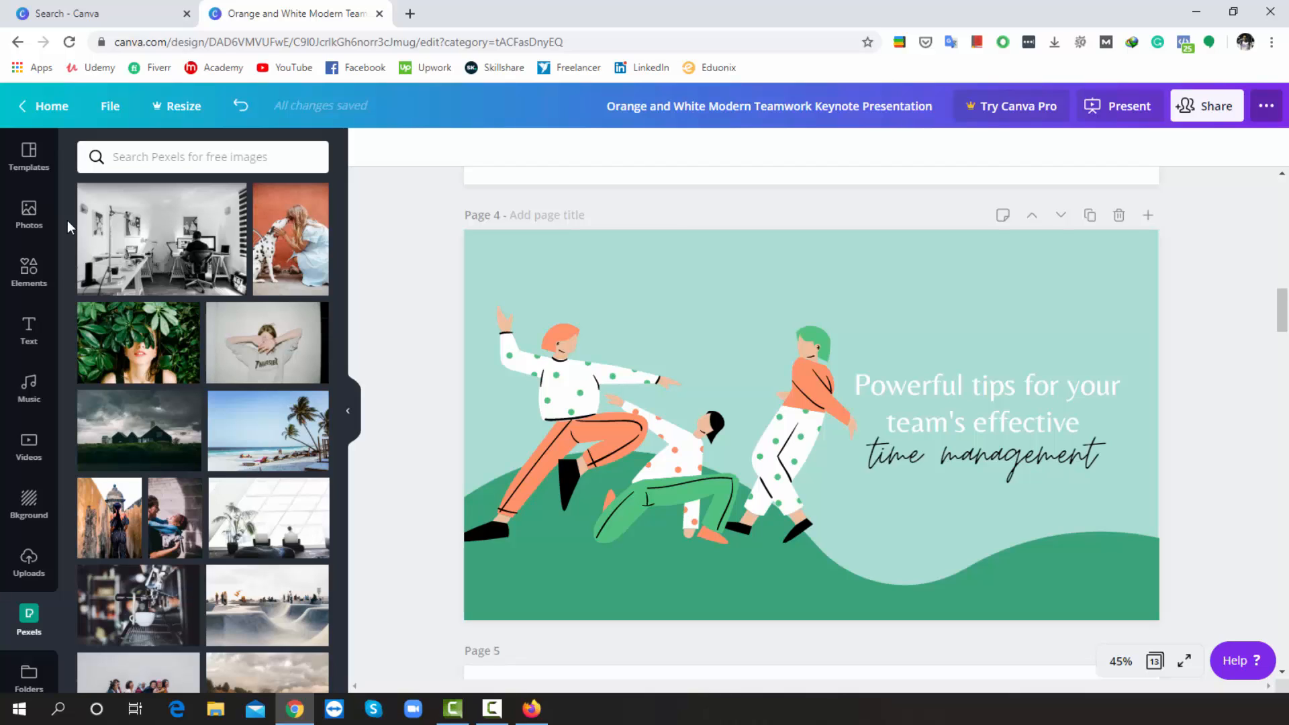
left_click(134, 168)
type("time")
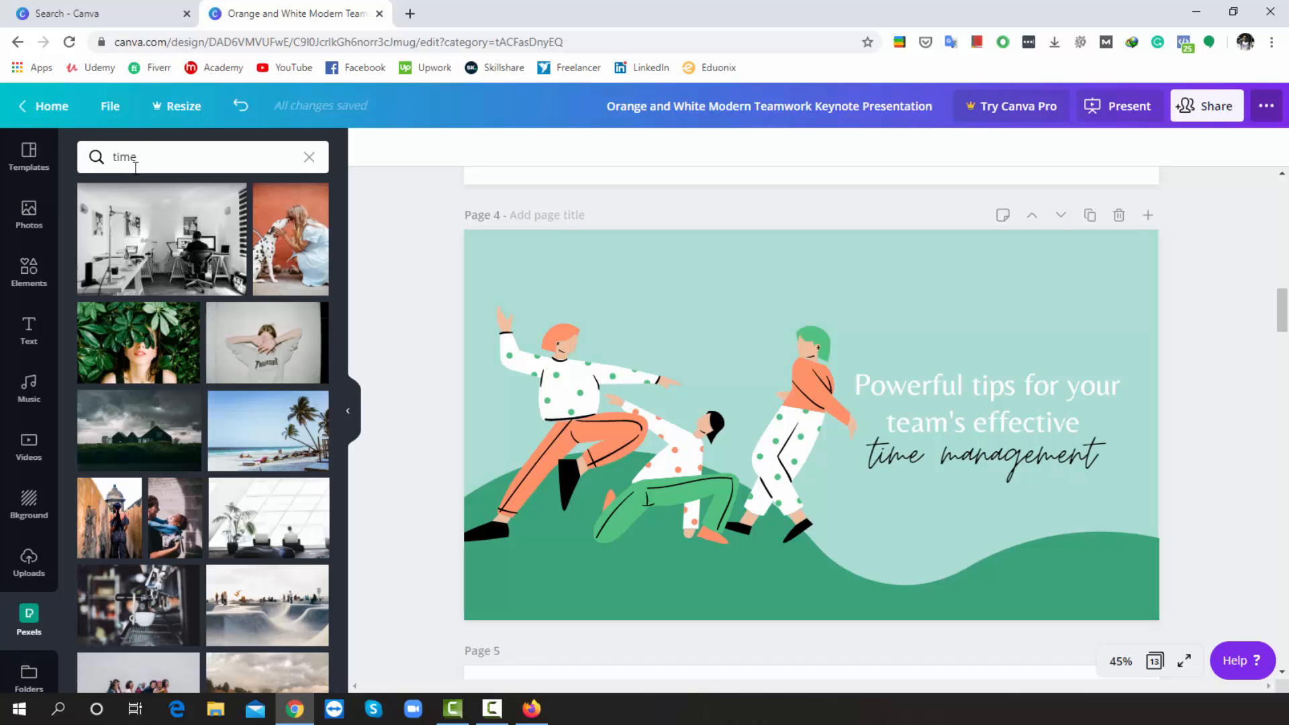
key("Return")
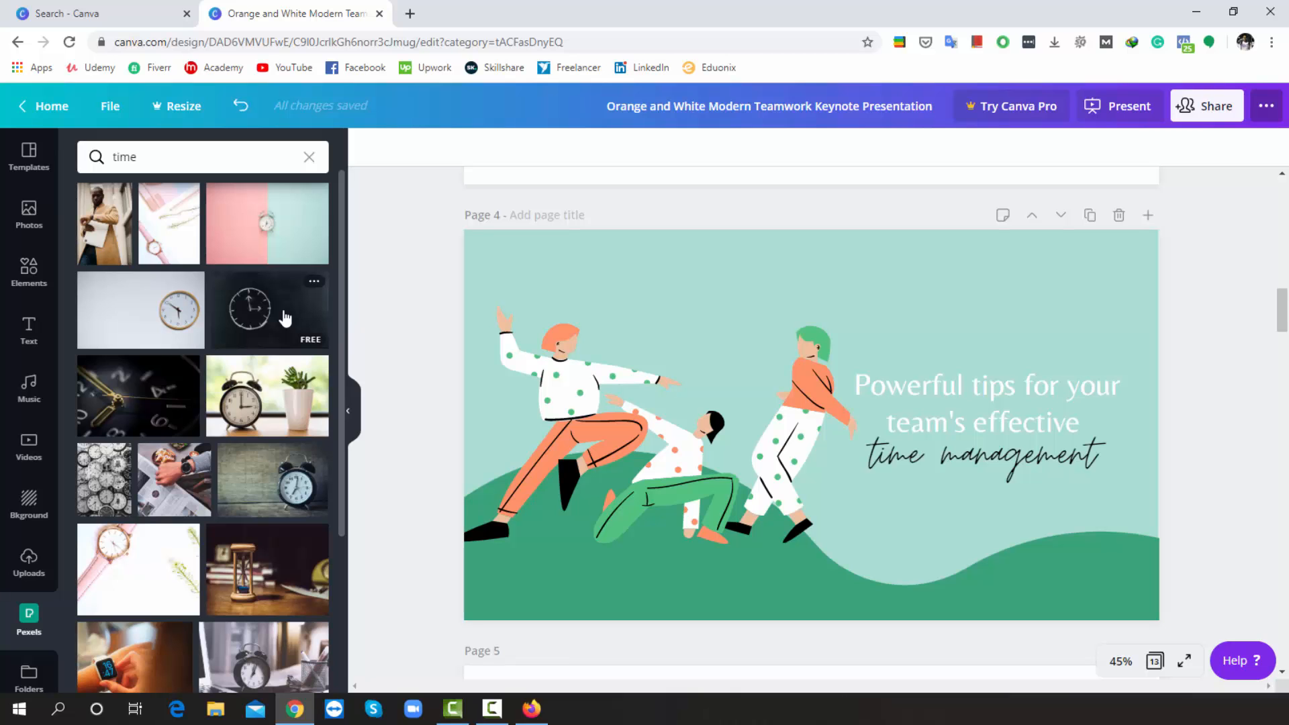
Use the chalk-drawn clock photo as the background of page 4 and set its transparency to 15
left_click_drag(285, 319, 484, 264)
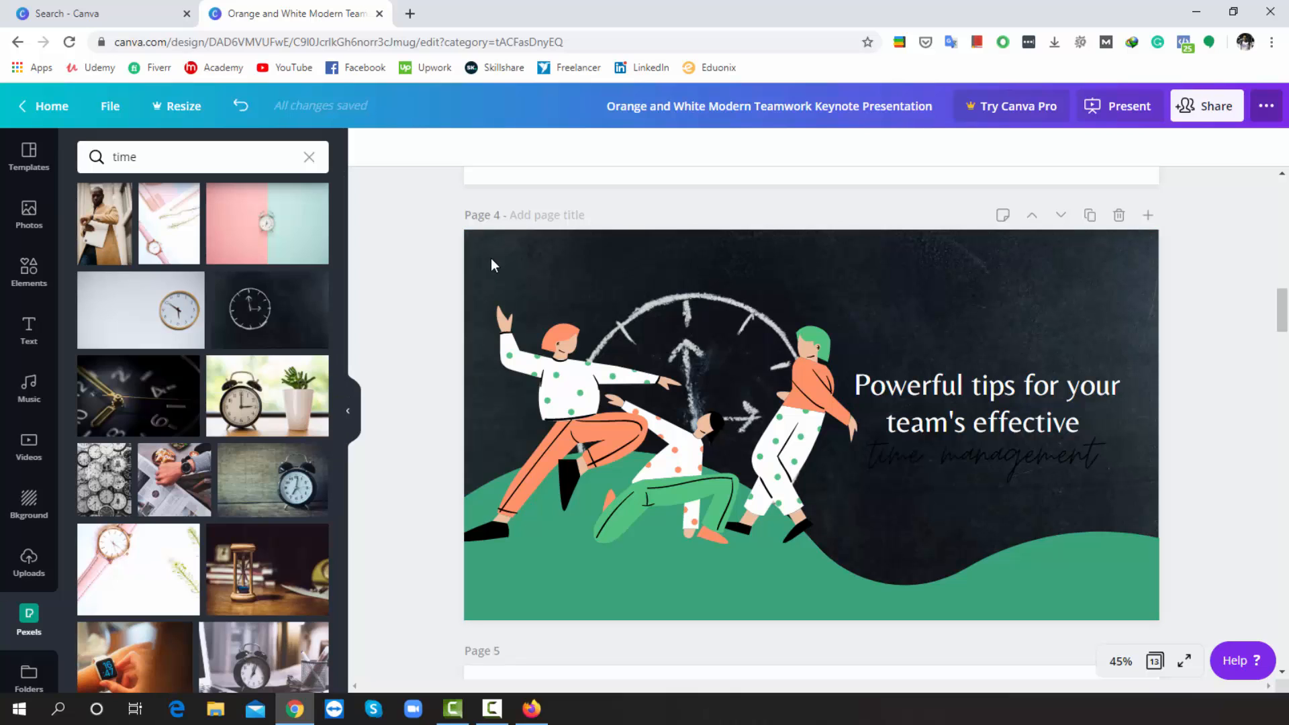
left_click(492, 263)
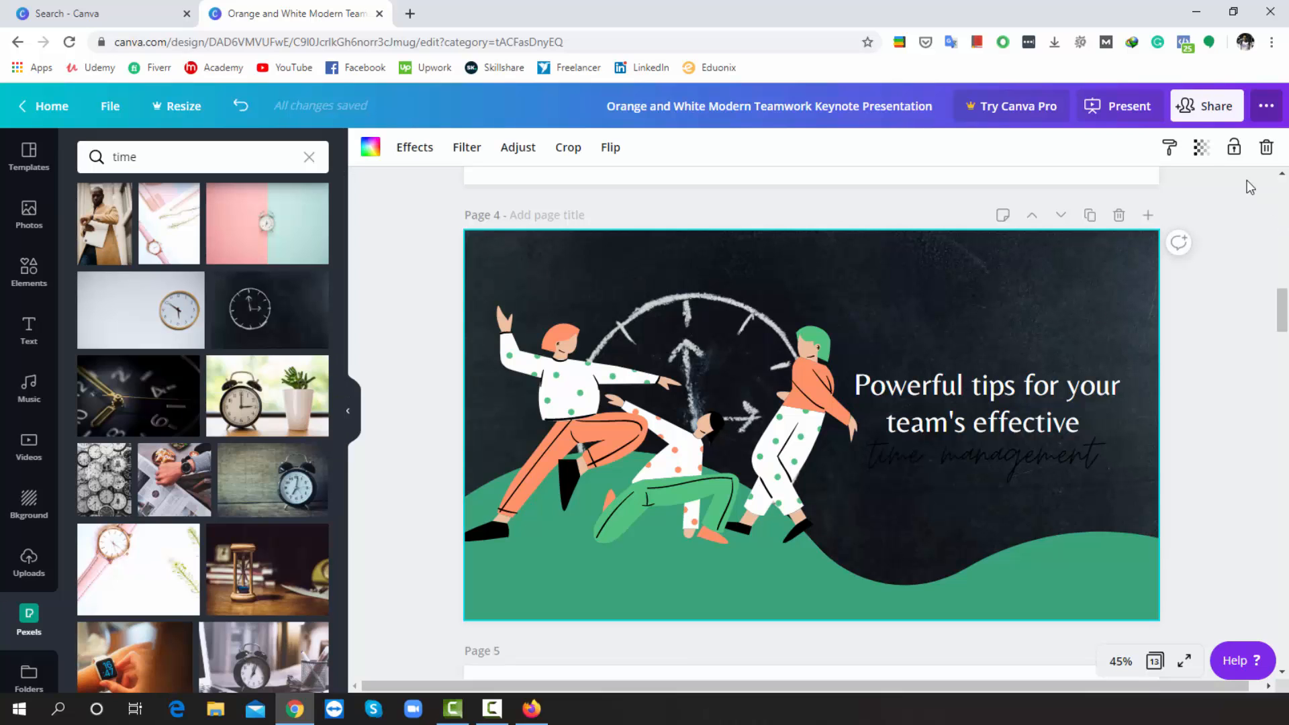
left_click(1201, 147)
left_click_drag(1156, 189, 1066, 208)
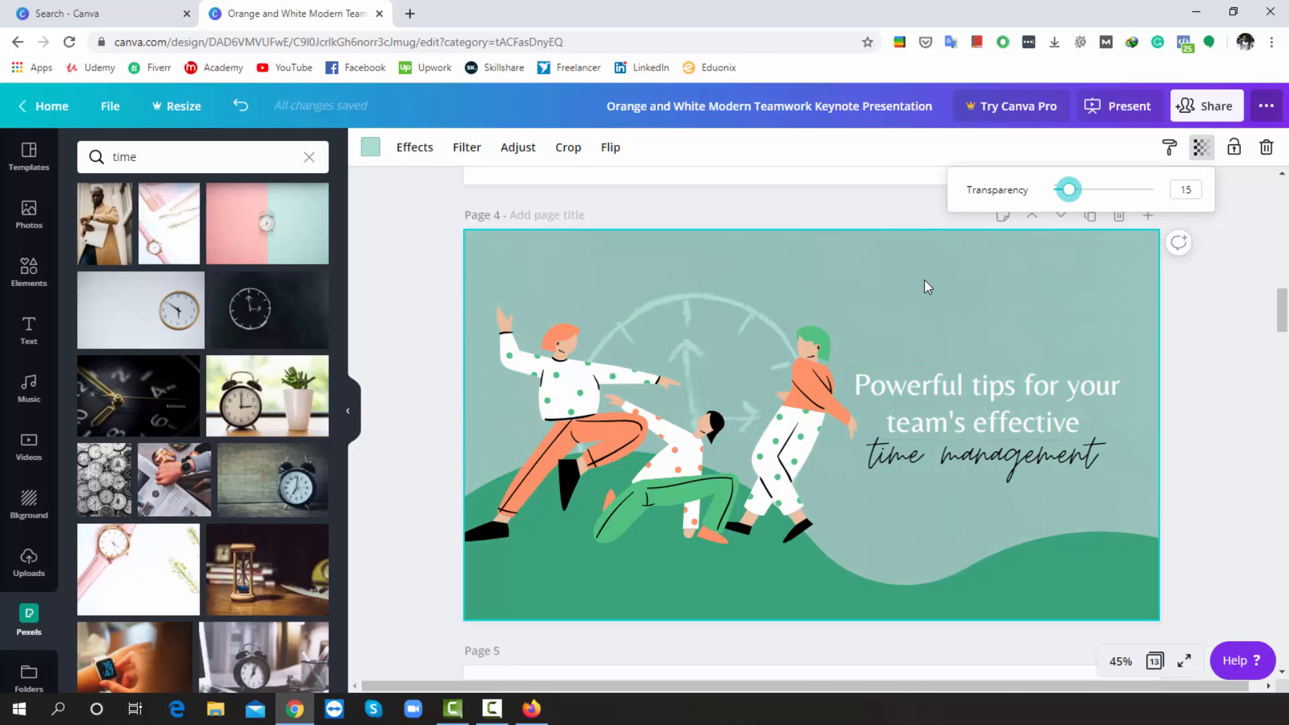
left_click(1075, 295)
left_click(1201, 296)
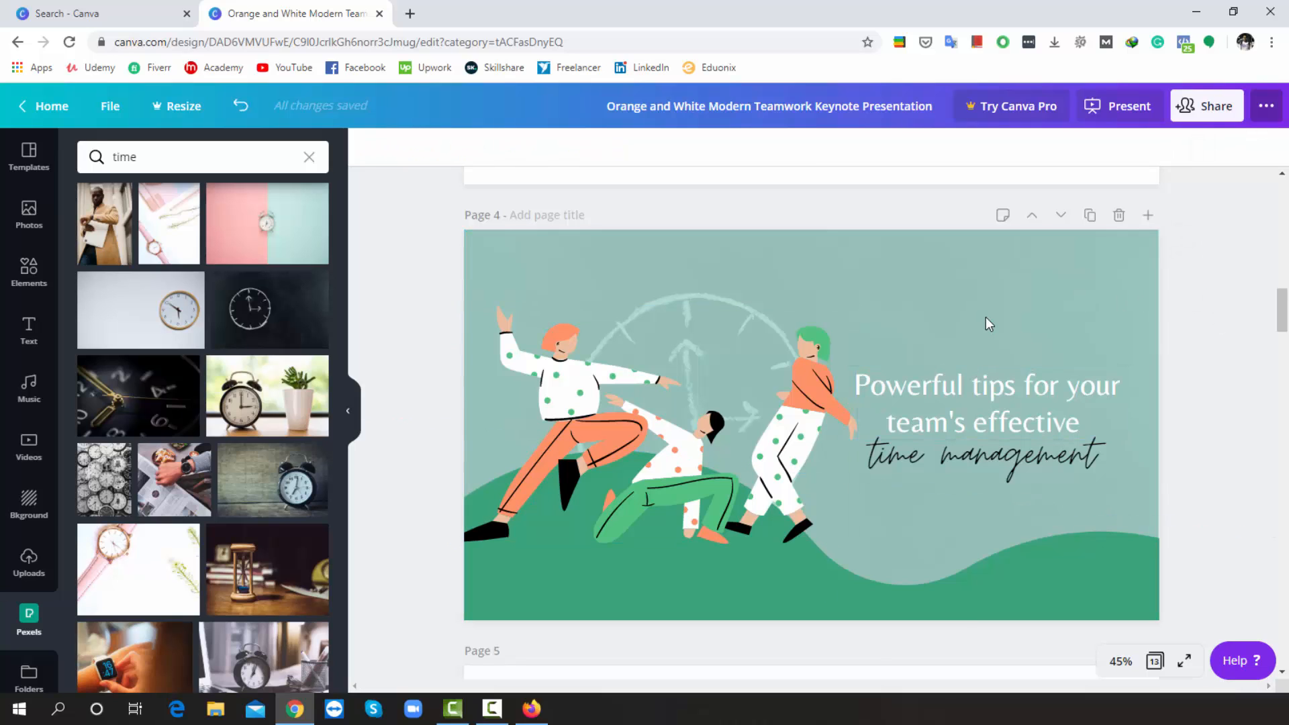
Search the elements for "watch" and add the free light-grey watch with the dark strap to page 6
scroll(986, 317, "down", 6)
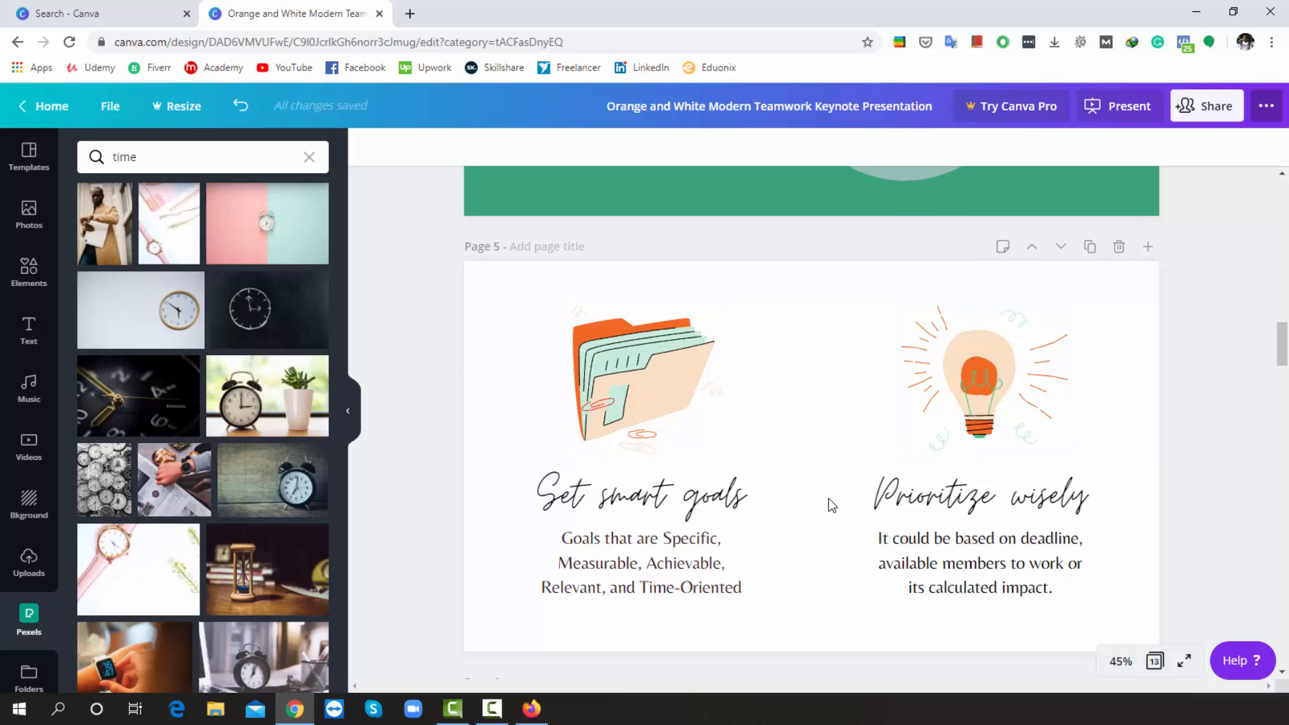
scroll(829, 498, "down", 8)
scroll(828, 498, "up", 1)
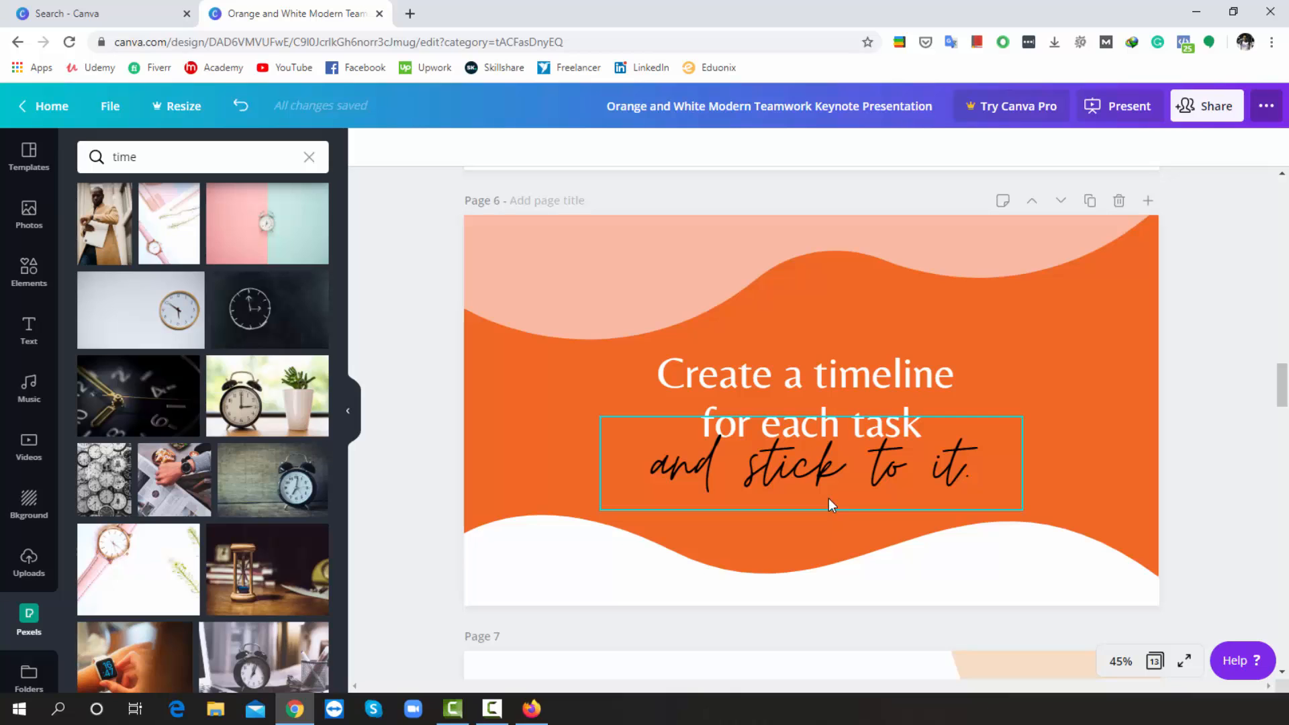
left_click(30, 269)
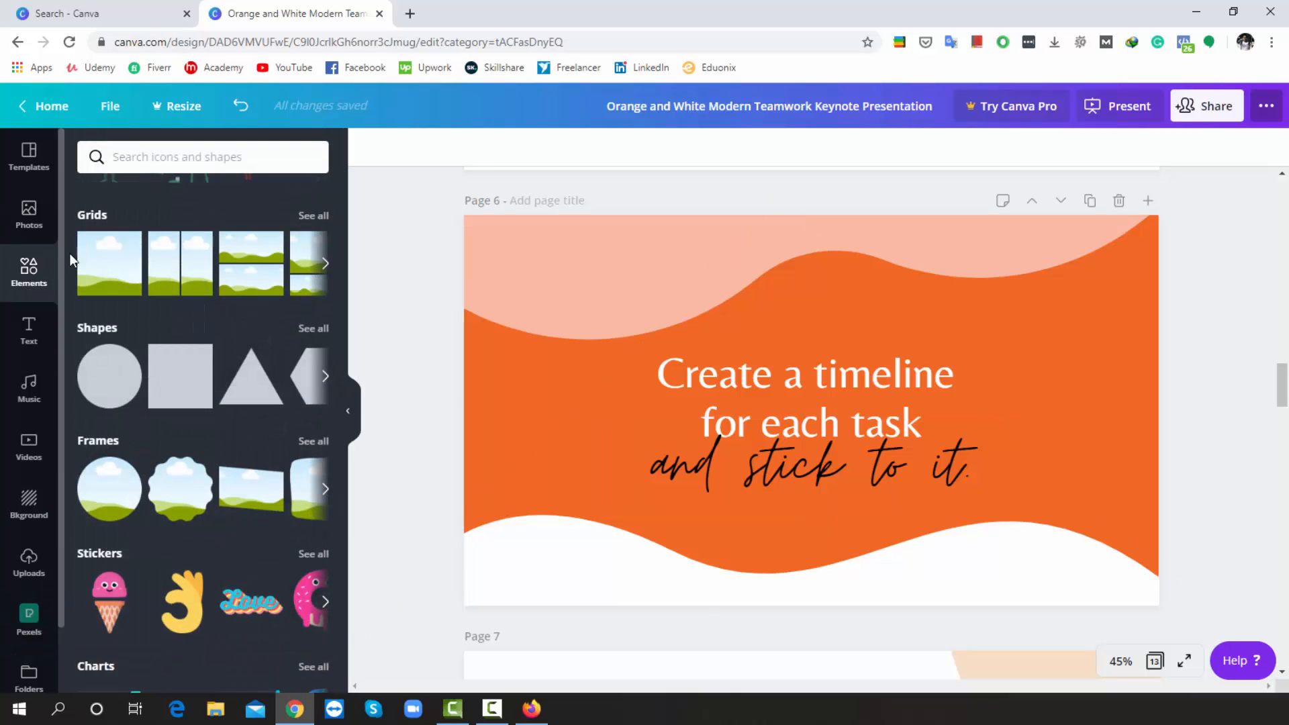
left_click(149, 160)
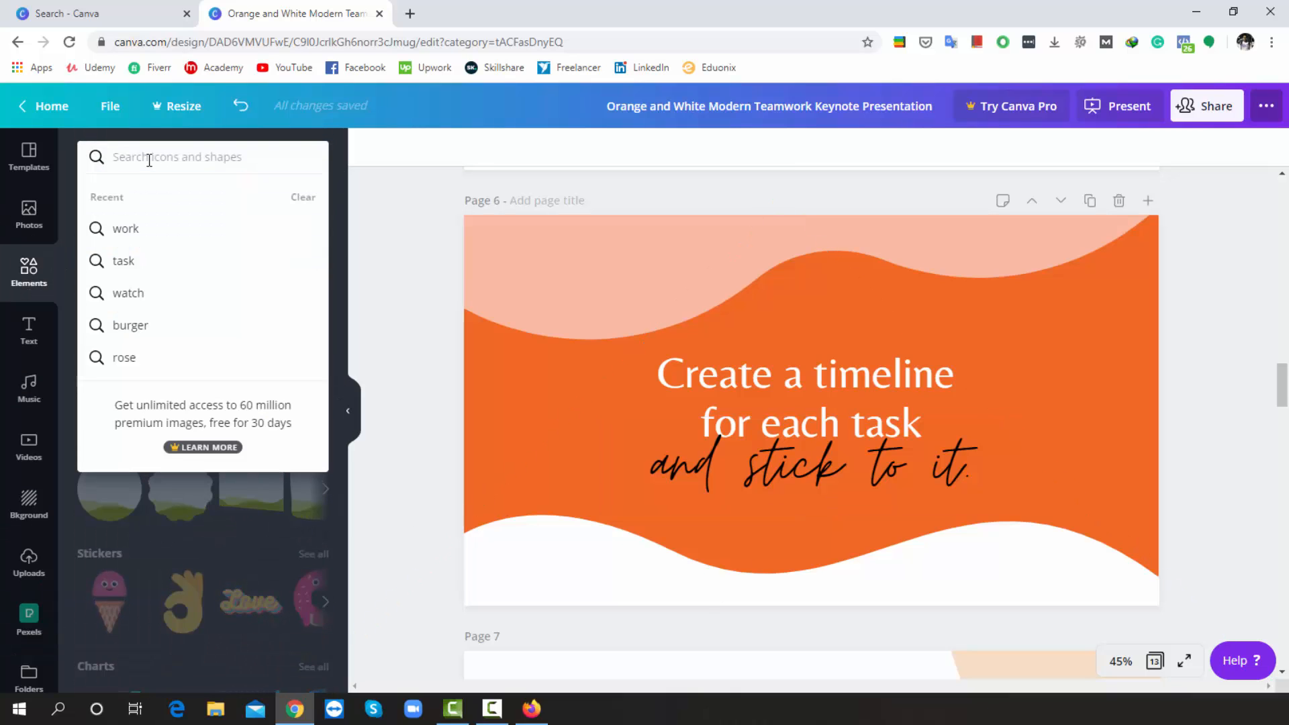
type("wa")
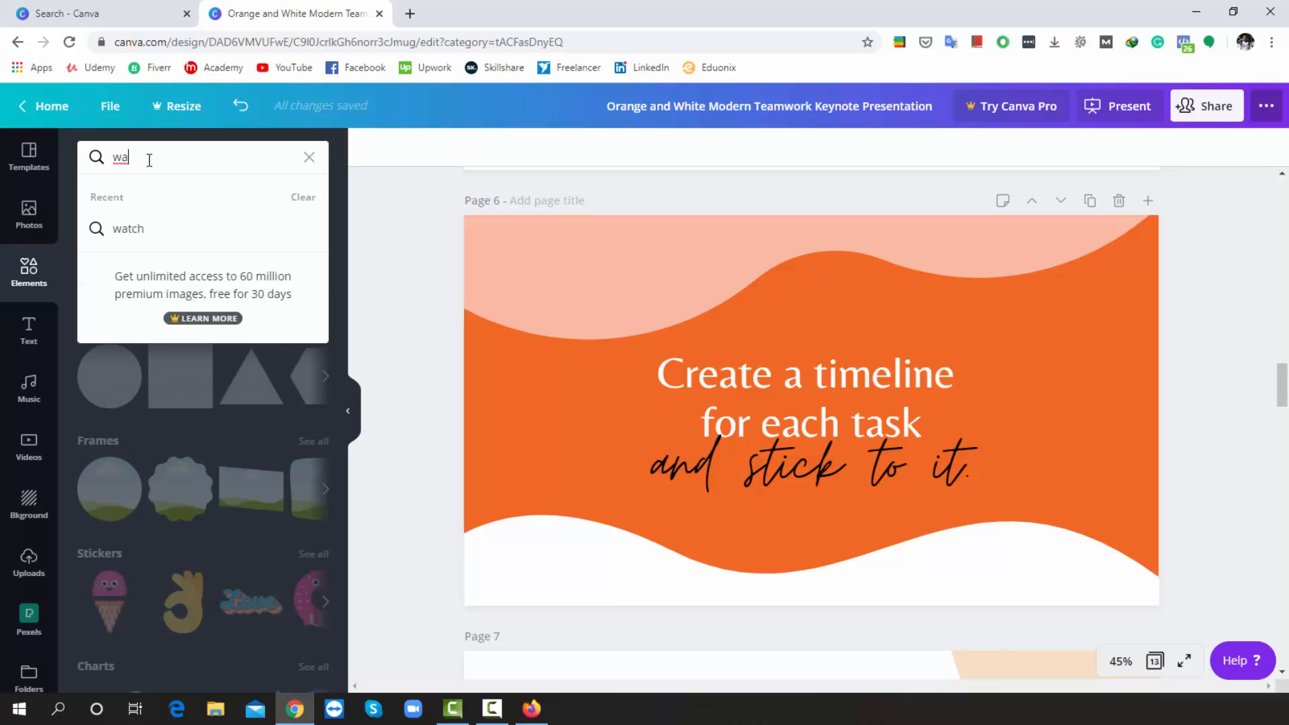
left_click(136, 229)
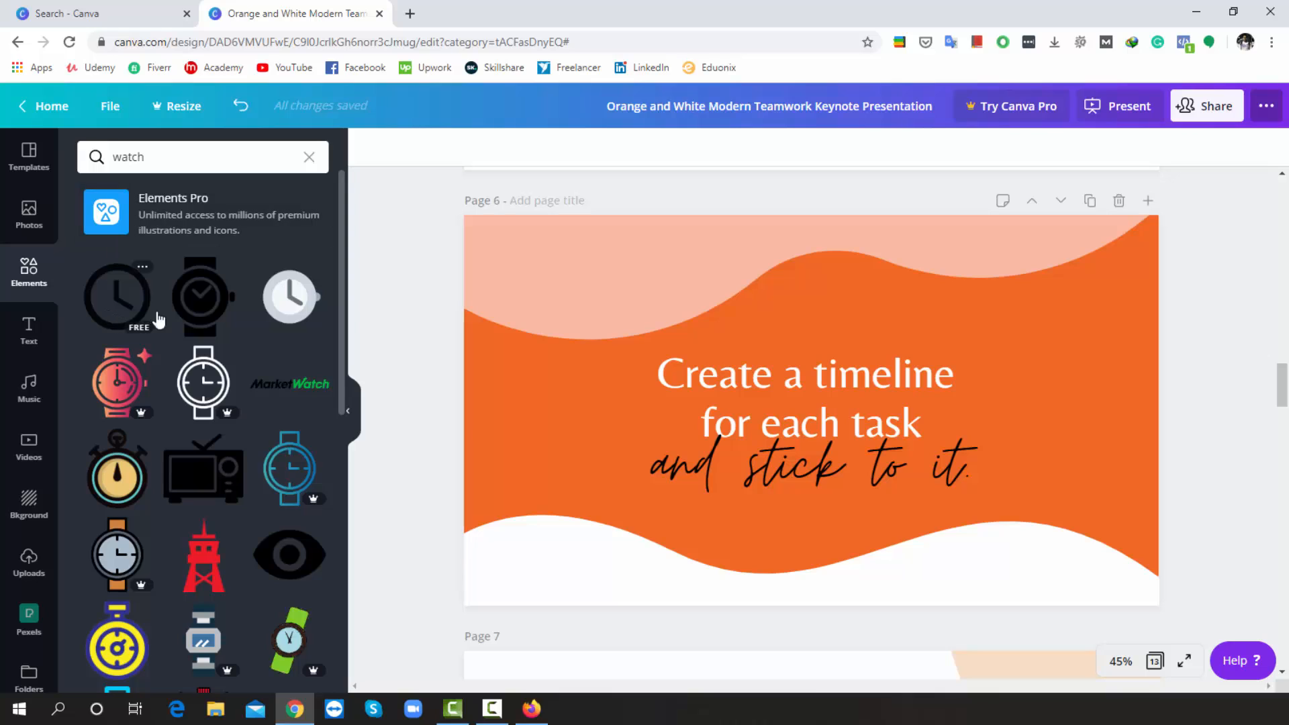
left_click(303, 305)
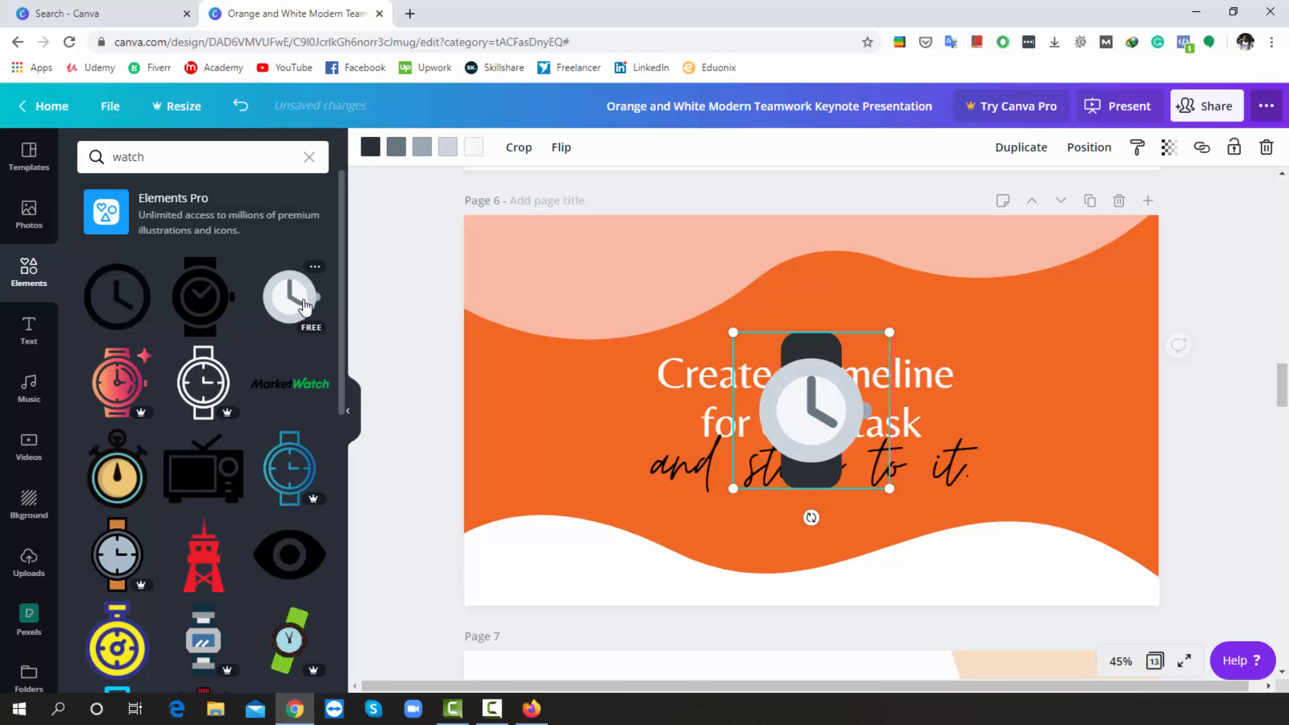
Shrink the watch on page 6 and place it at the slide's right edge, just above the white wave
left_click_drag(799, 382, 1057, 324)
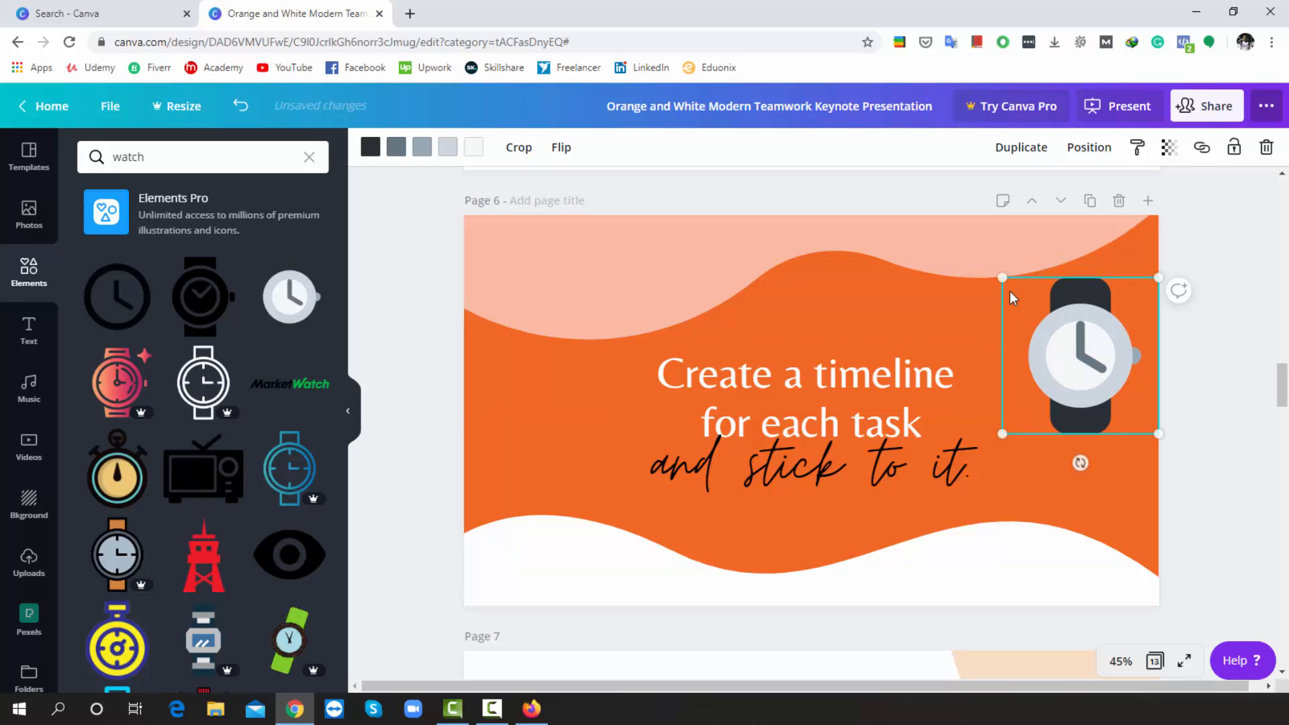
left_click_drag(1002, 278, 1077, 437)
left_click_drag(1032, 401, 1052, 417)
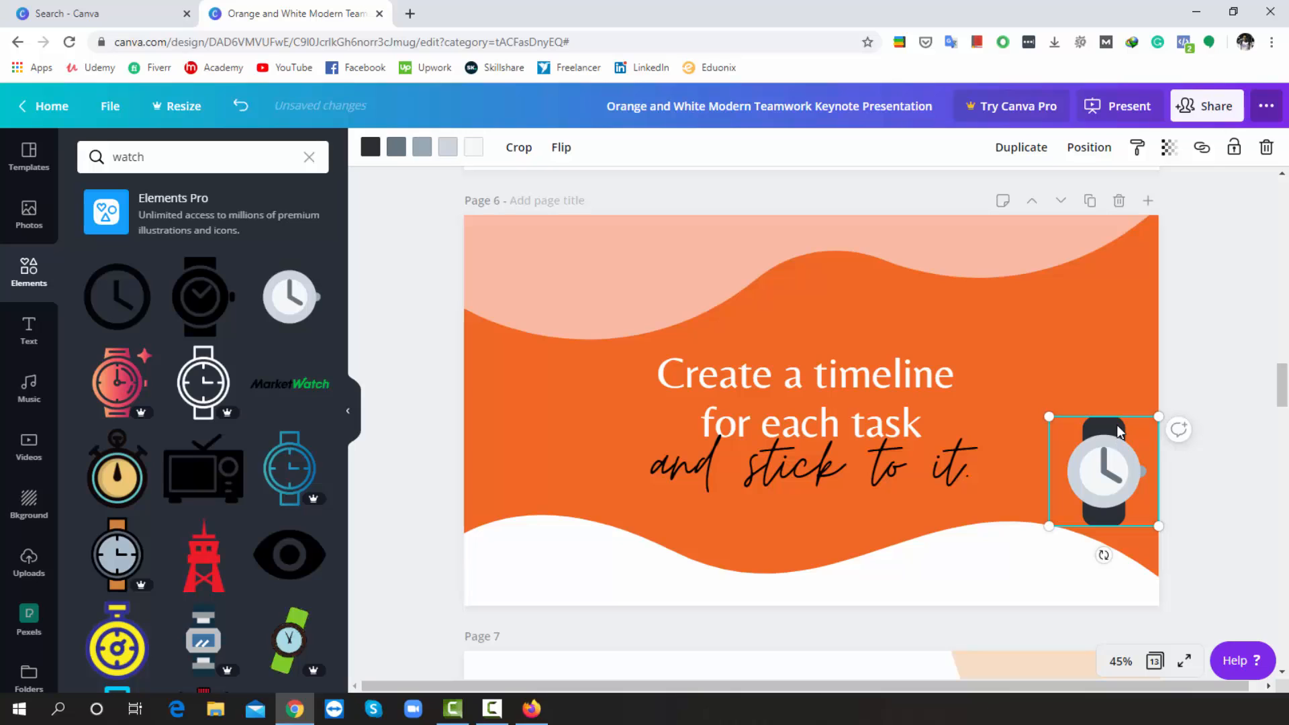
left_click(1202, 350)
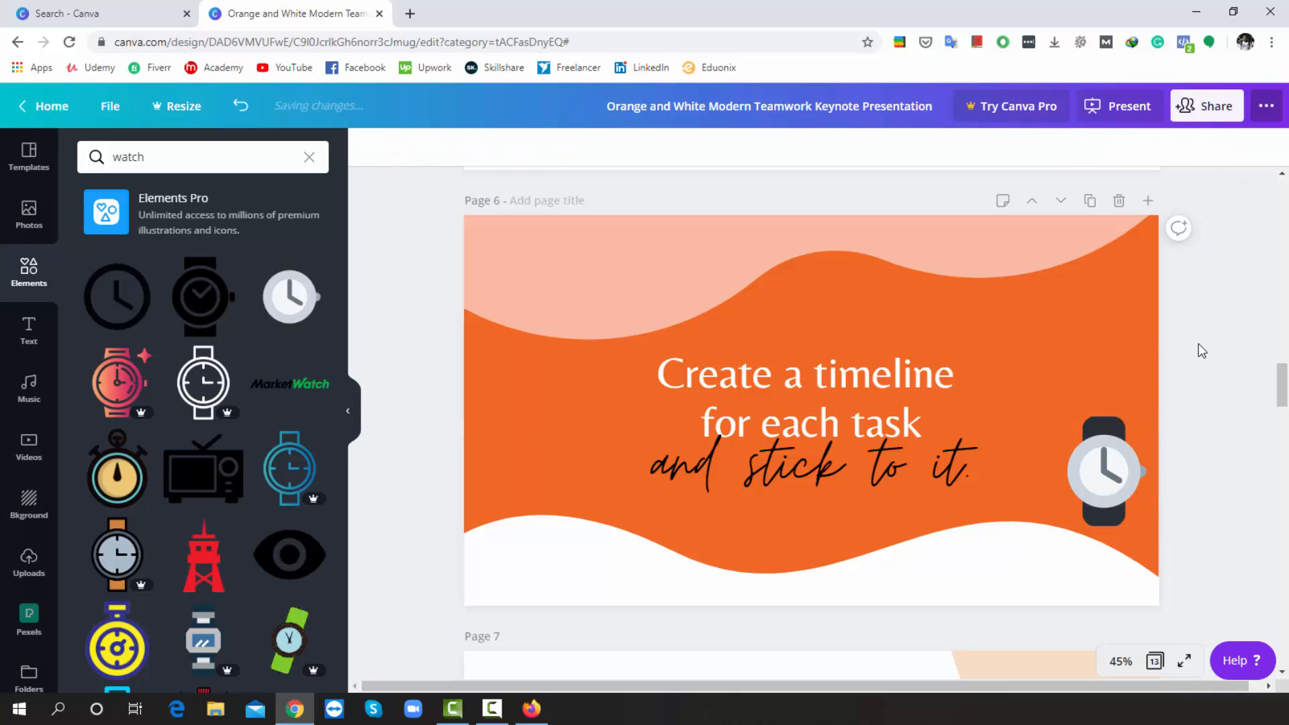
Search the videos for "time", add the 30-second wall clocks video to page 7 and shrink it toward its lower-right corner
scroll(1202, 351, "down", 8)
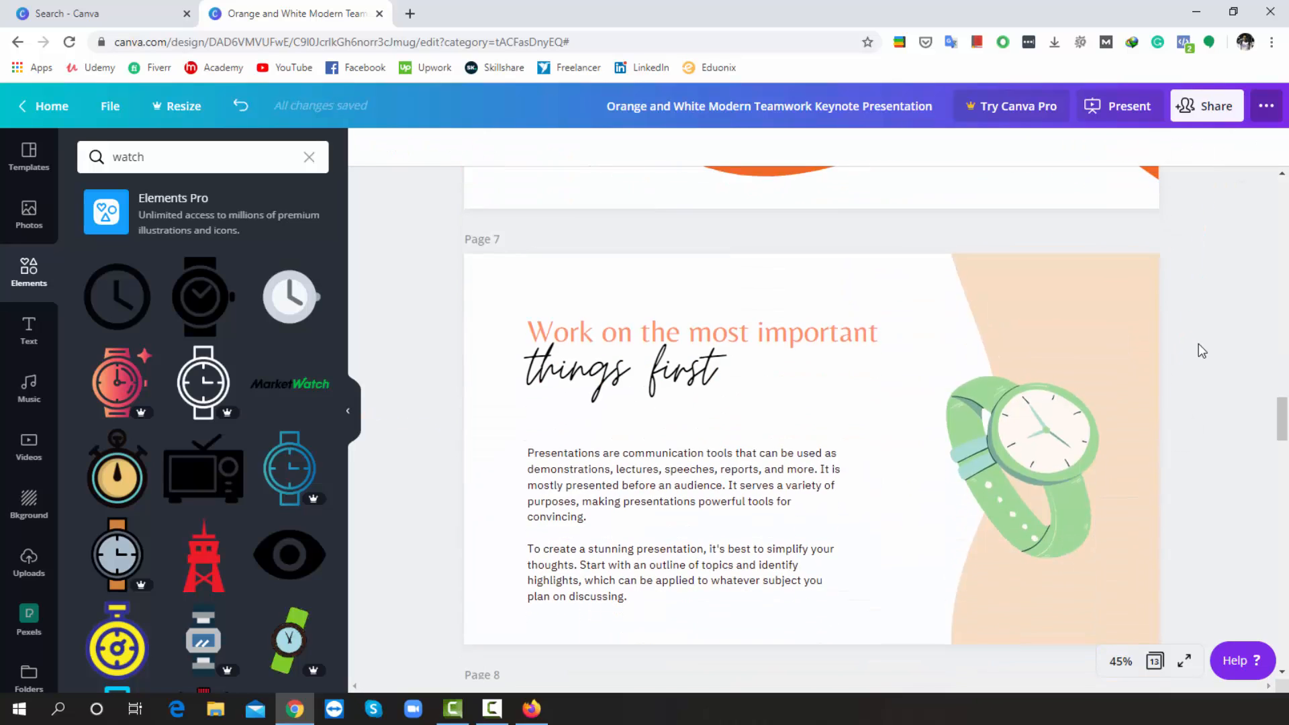
scroll(1151, 407, "up", 3)
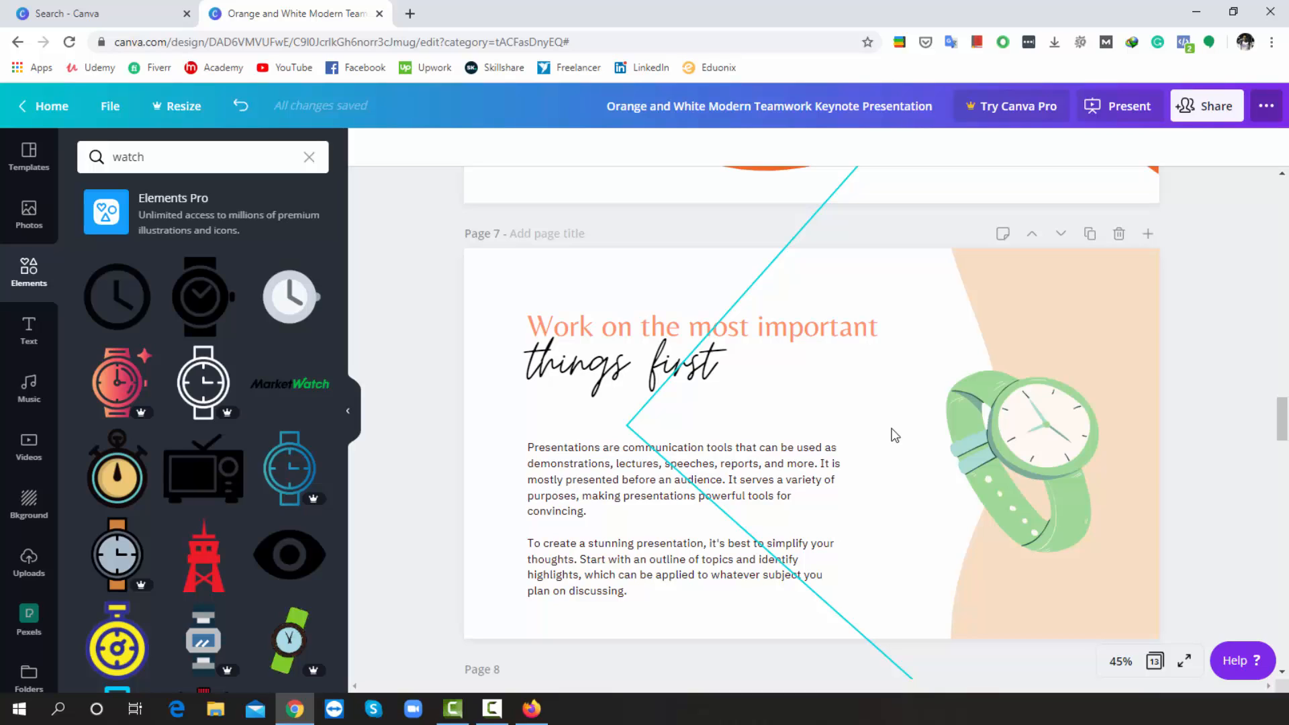
left_click(23, 458)
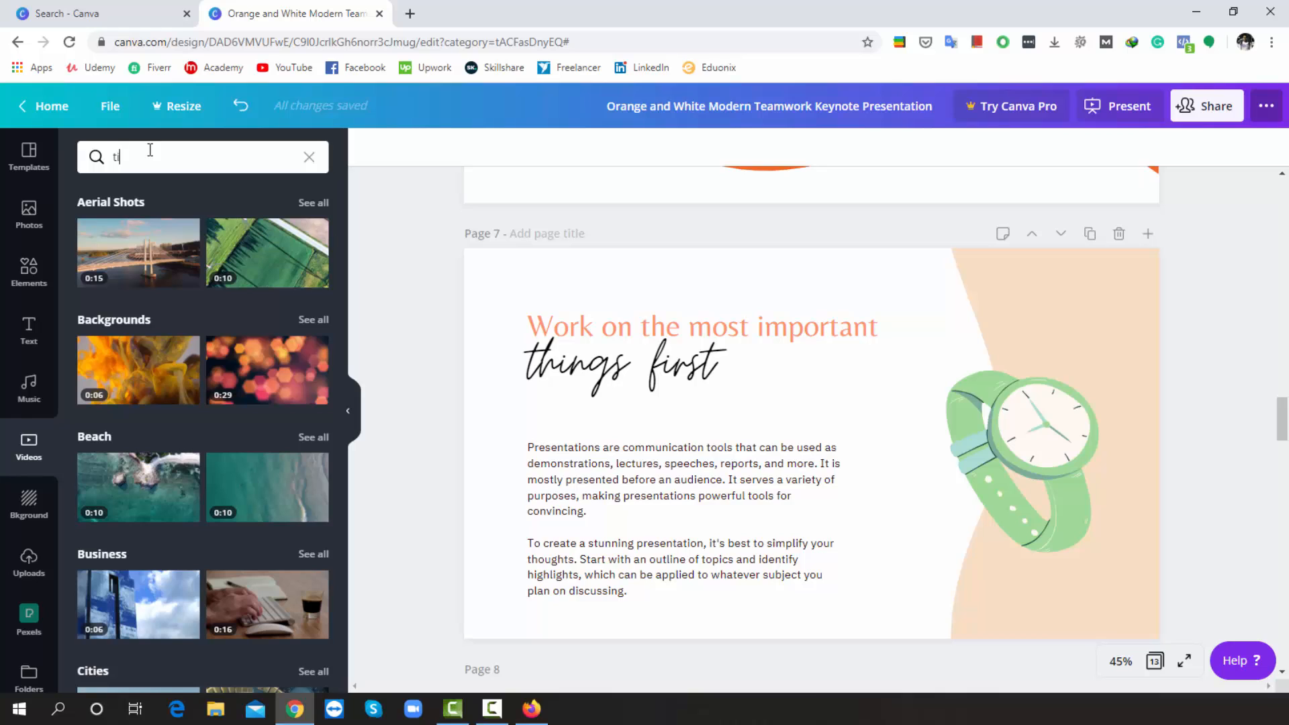
key("Return")
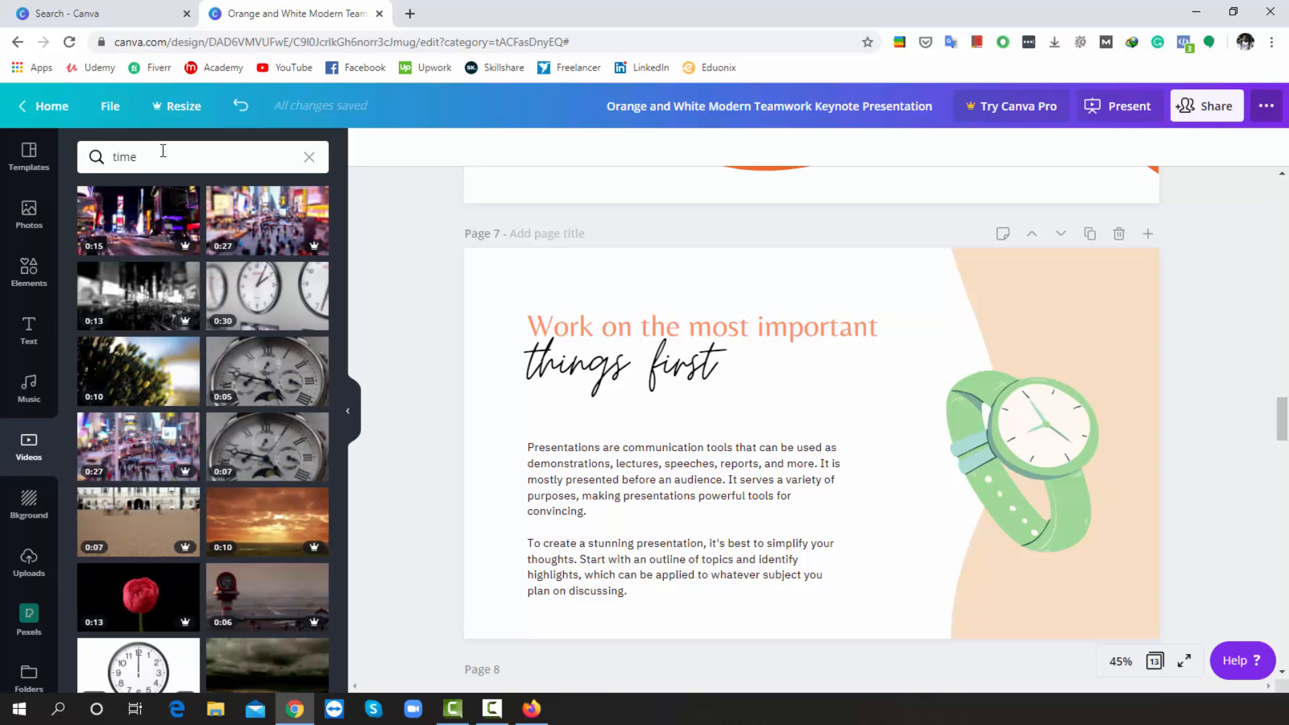
left_click(272, 297)
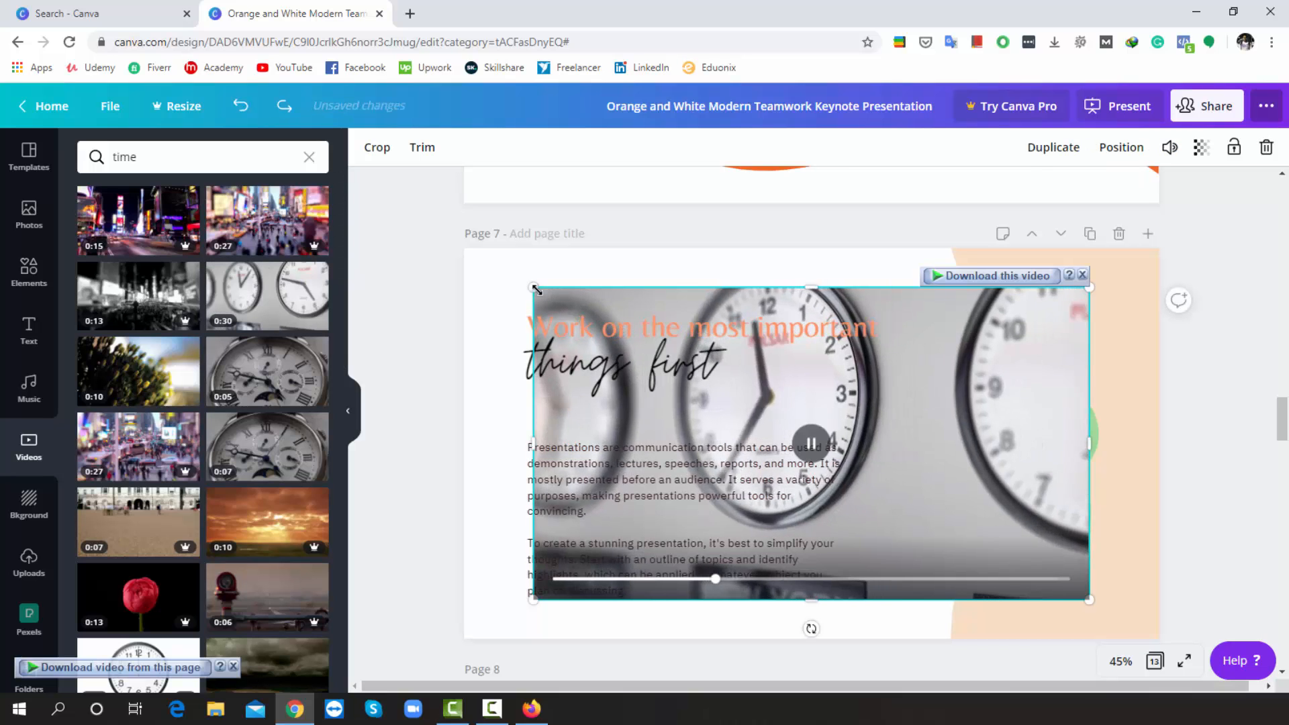
left_click_drag(535, 289, 896, 542)
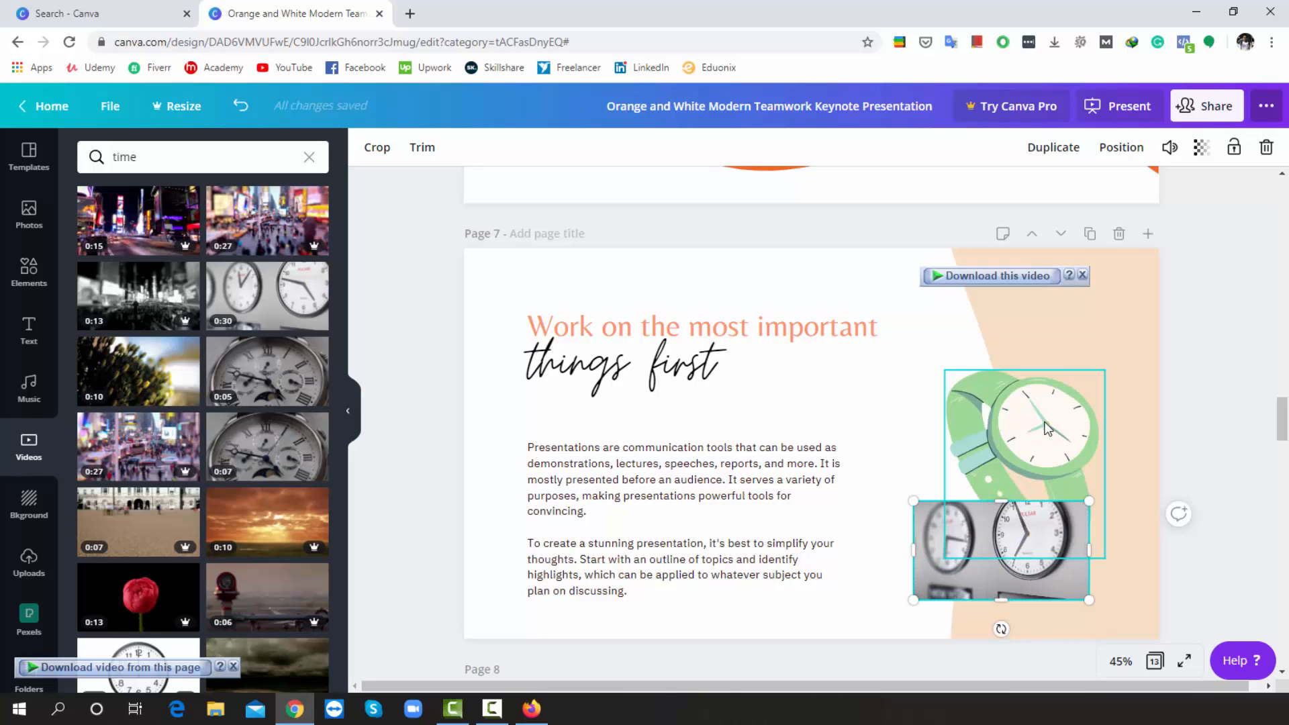
Move the green watch illustration from page 7 to the upper-left corner of page 6 and shrink it to fit the pink wave
left_click_drag(1045, 429, 653, 181)
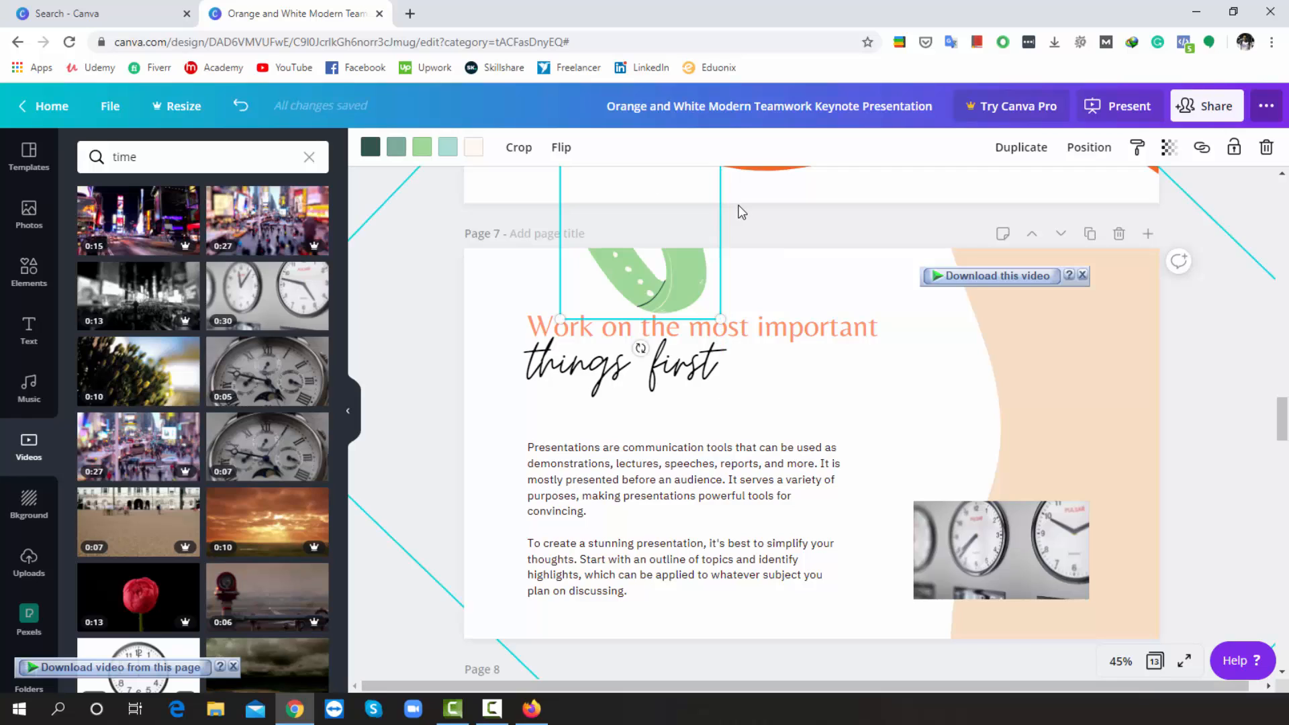
scroll(737, 228, "up", 6)
left_click_drag(674, 660, 594, 323)
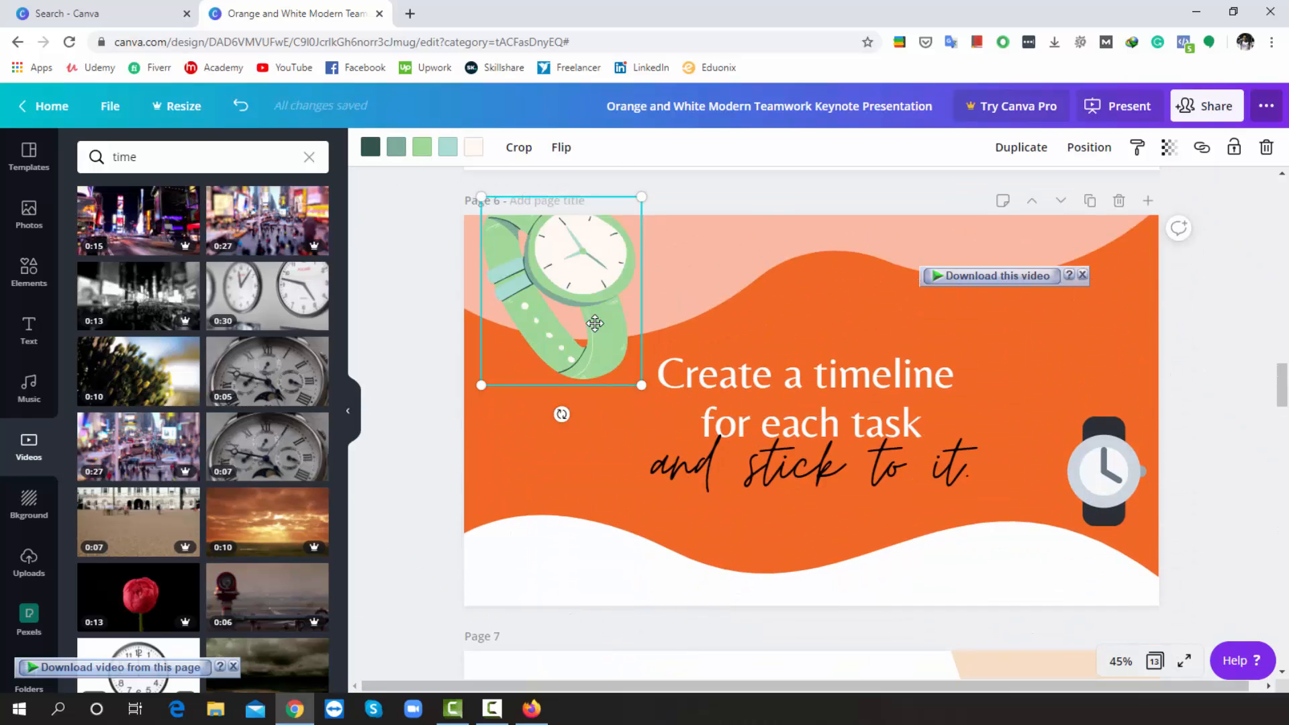
left_click_drag(478, 195, 530, 255)
left_click_drag(601, 322, 559, 303)
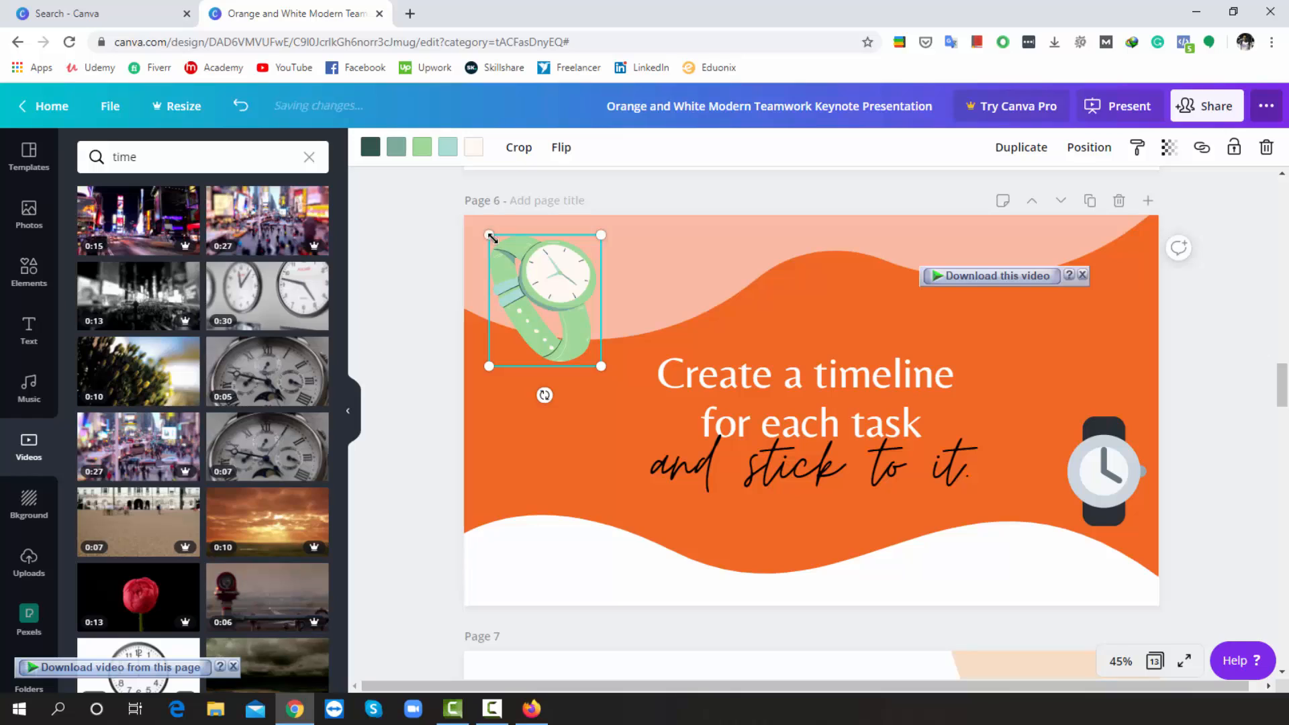
left_click_drag(489, 237, 546, 260)
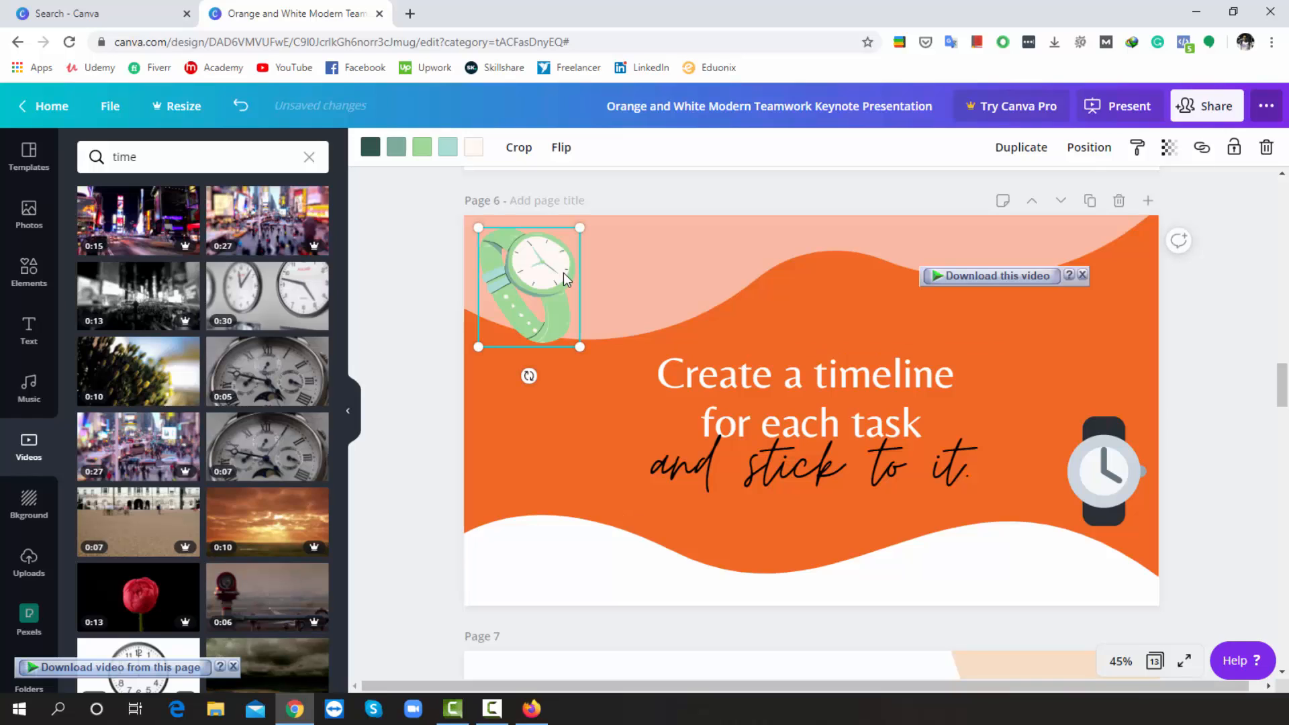
left_click(1197, 292)
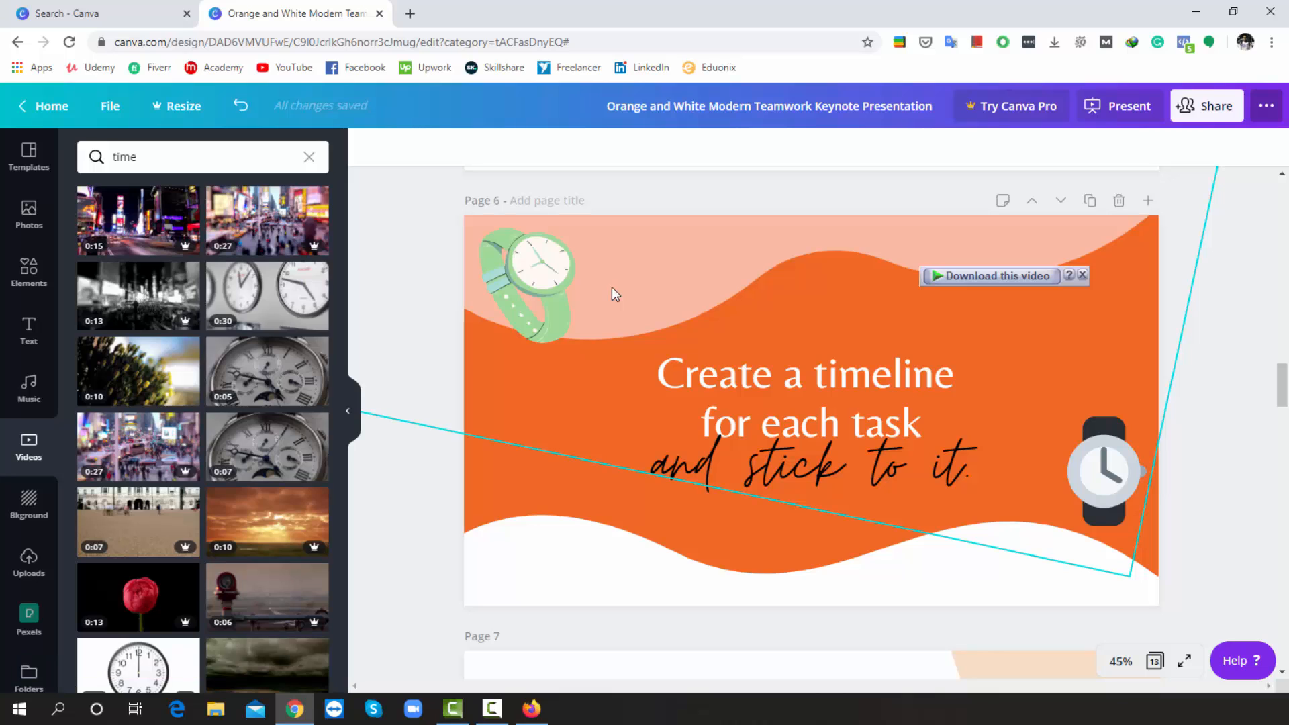
Move the wall clocks video on page 7 up to the middle of the peach shape's curved edge and preview its playback
scroll(642, 300, "down", 5)
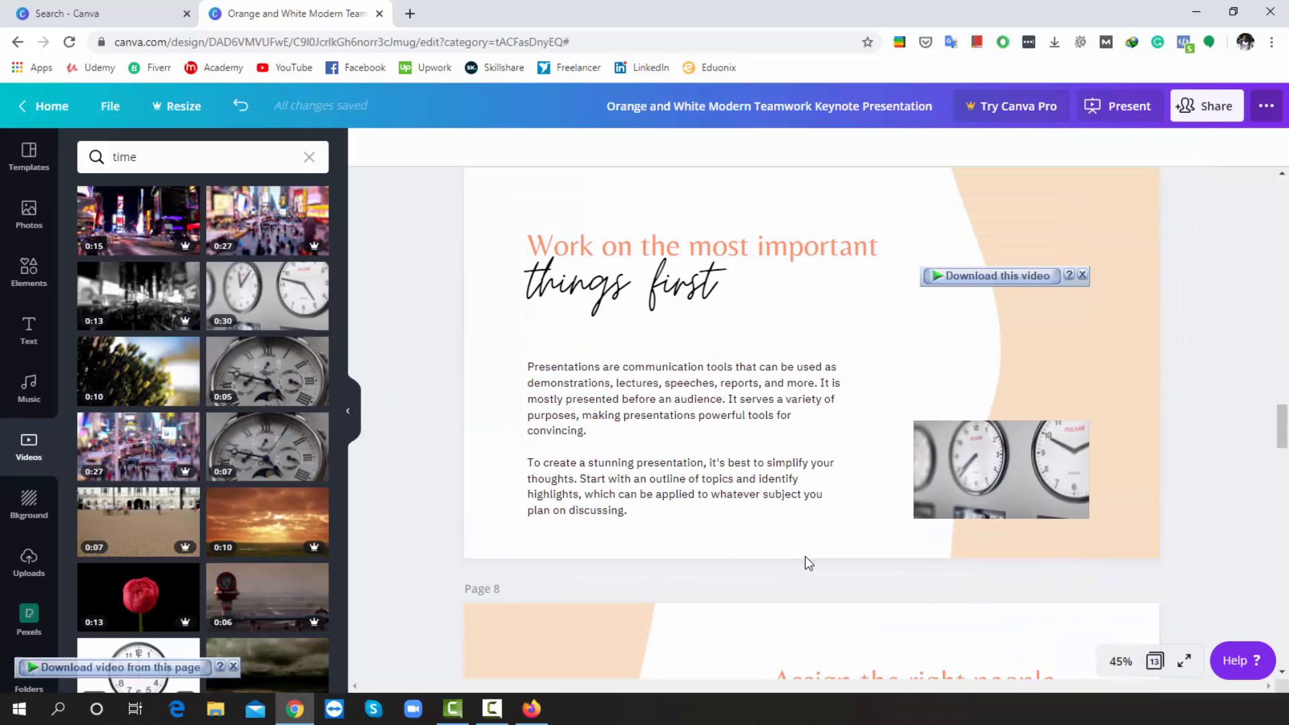
scroll(849, 549, "down", 2)
left_click(956, 466)
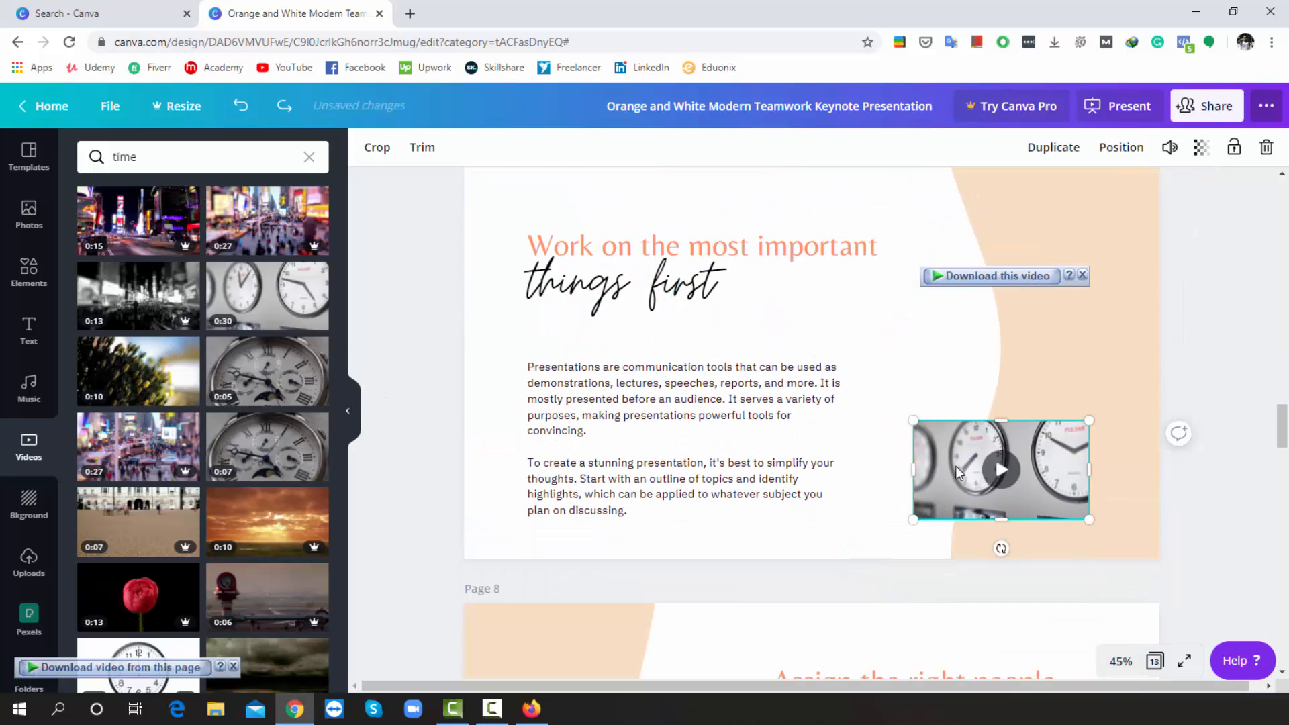
left_click_drag(956, 466, 986, 362)
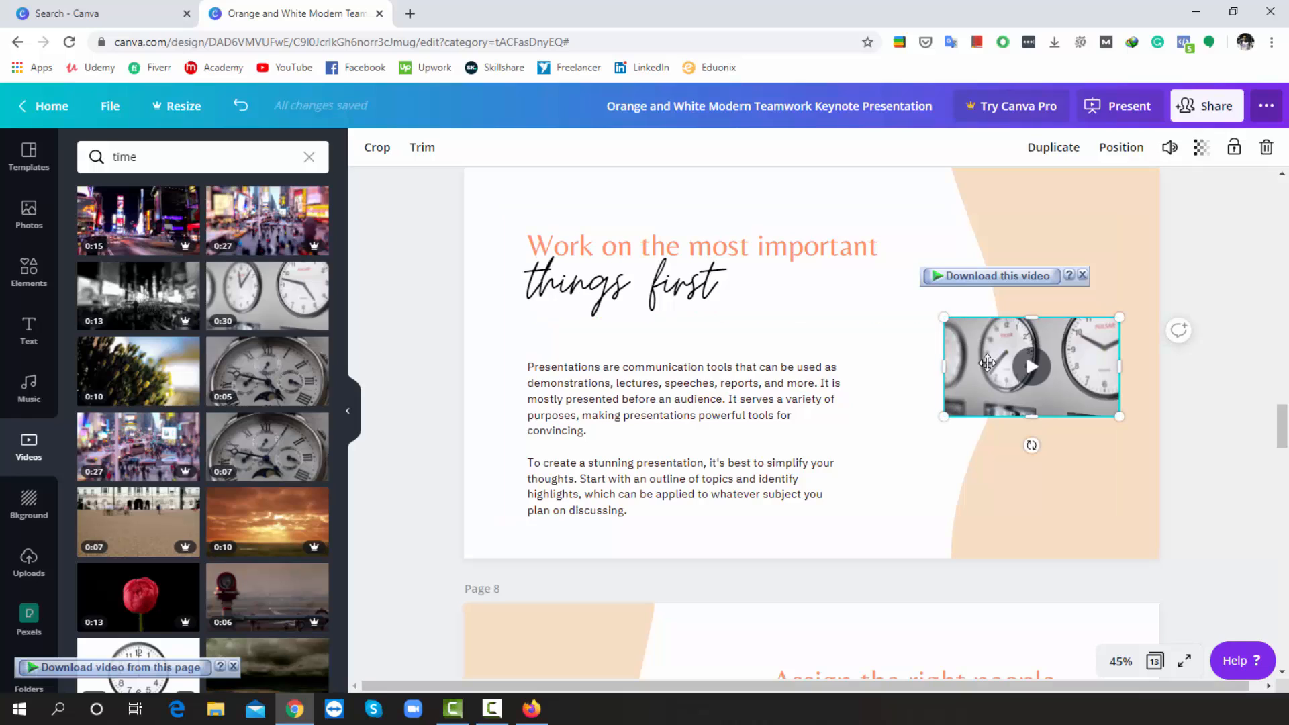
left_click(1032, 368)
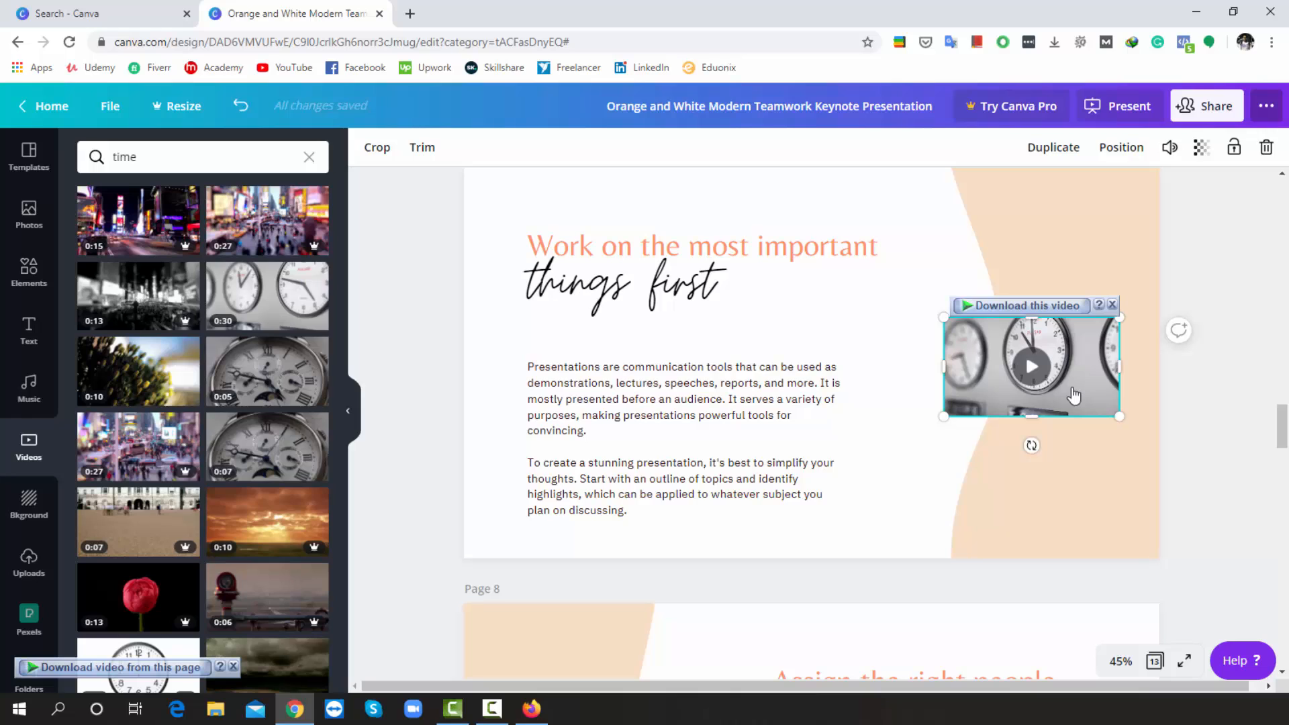
left_click(28, 563)
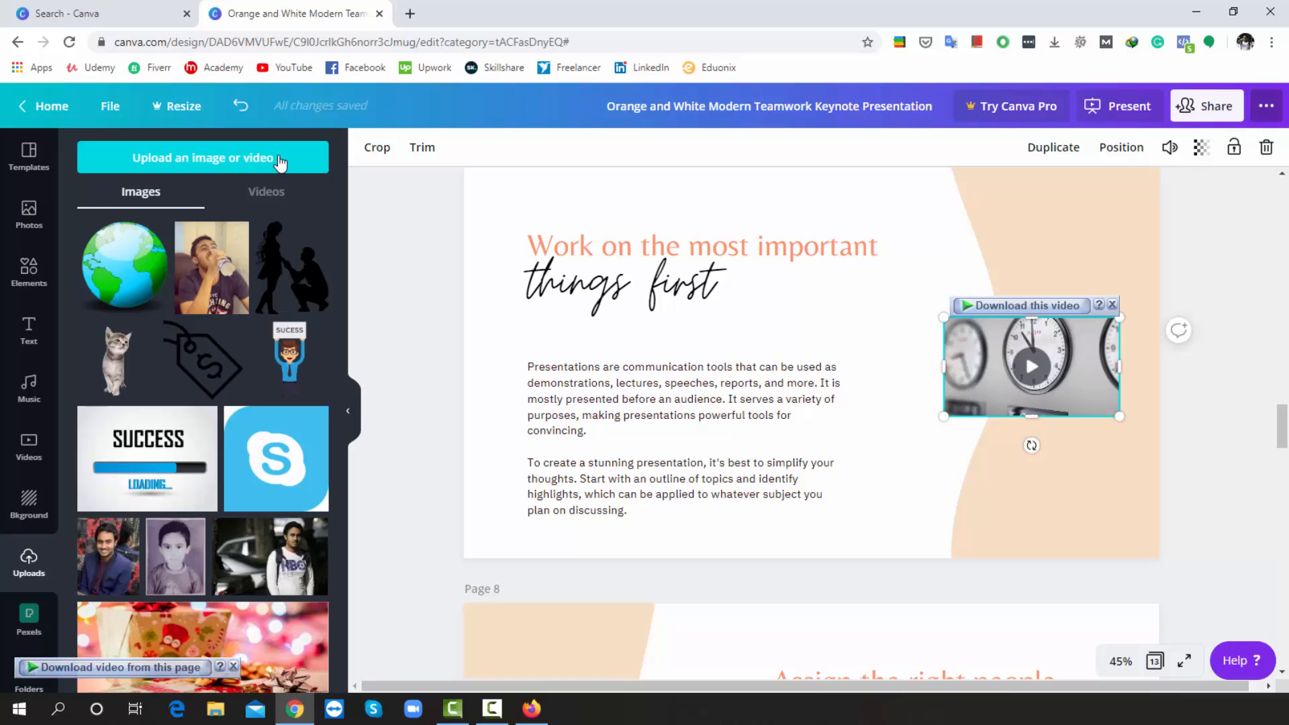
Add "(Mind it)" to the end of the handwritten heading line "for the right tasks." on page 8
scroll(682, 627, "down", 8)
scroll(683, 631, "up", 3)
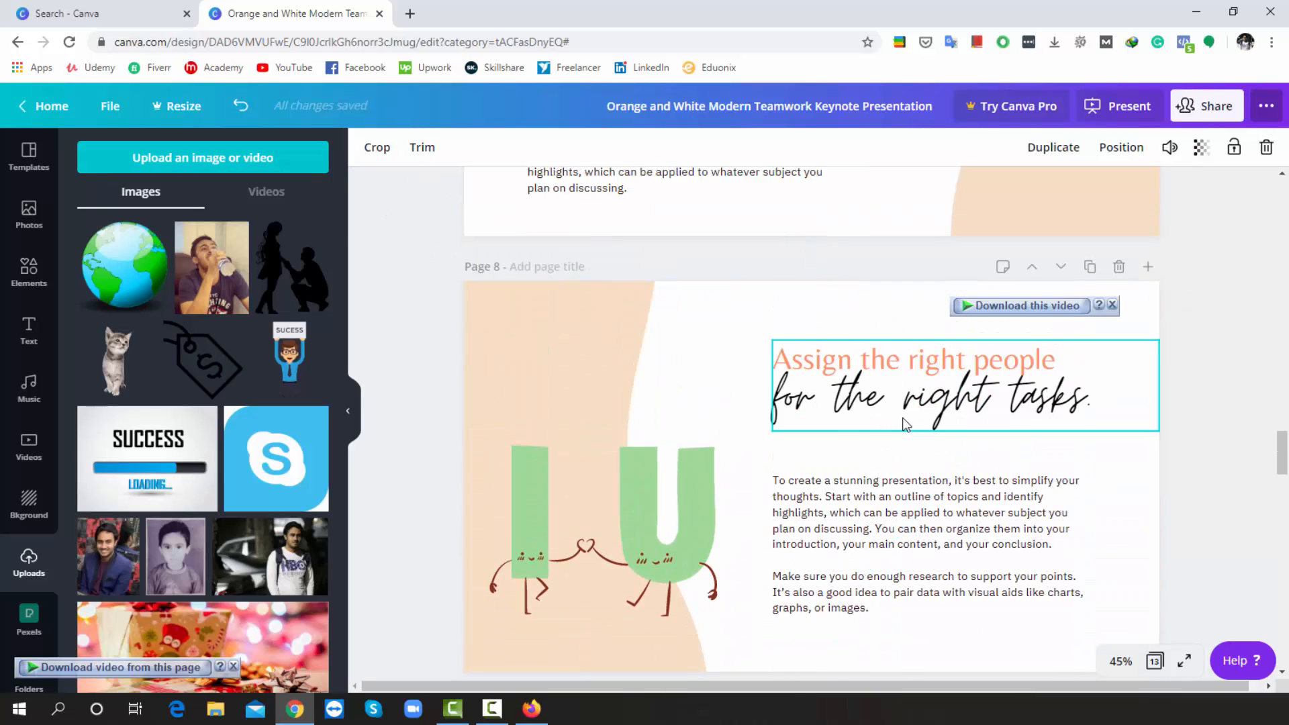
double_click(1093, 406)
type("(")
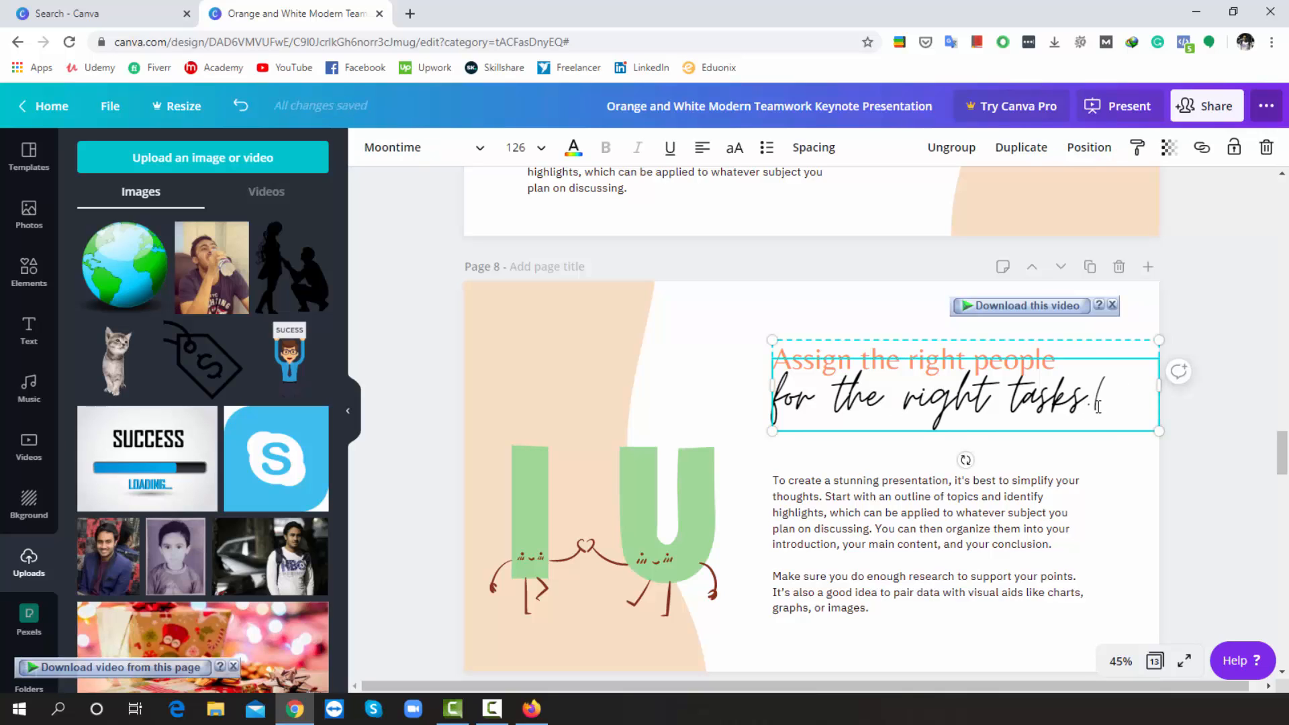
type(")")
key("Left")
type("Mind i")
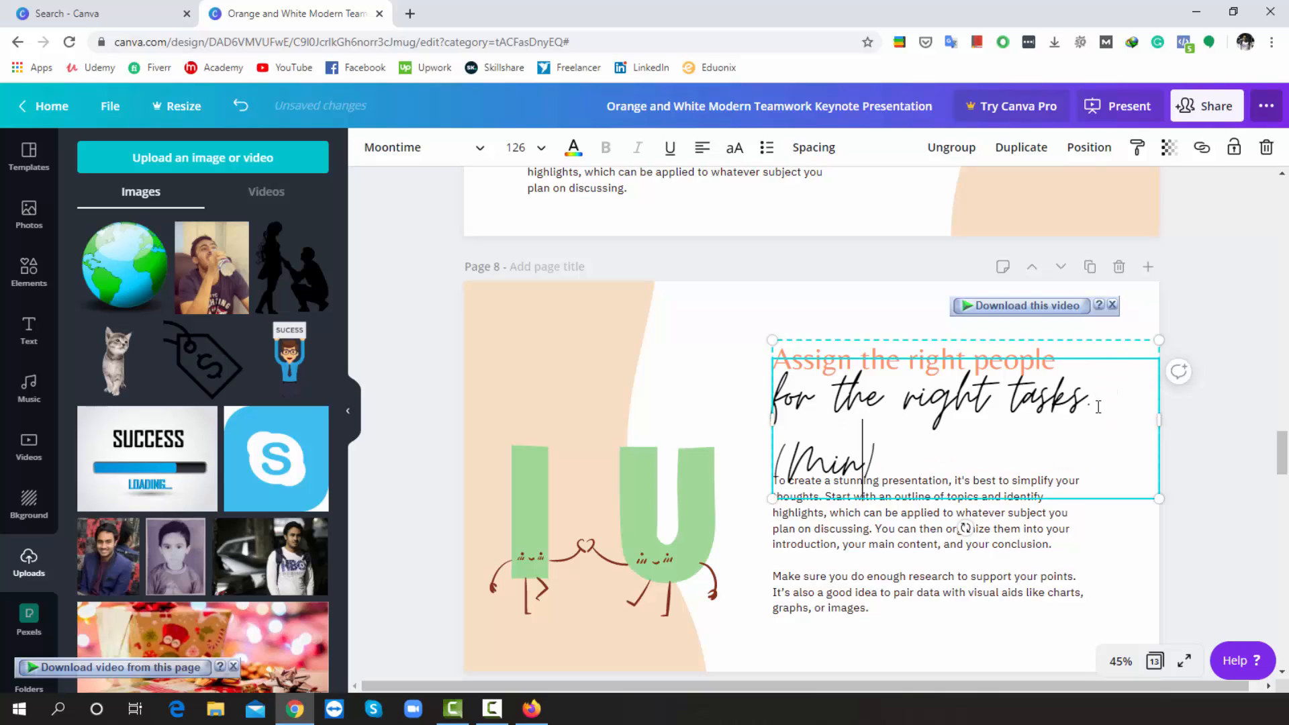
type("t")
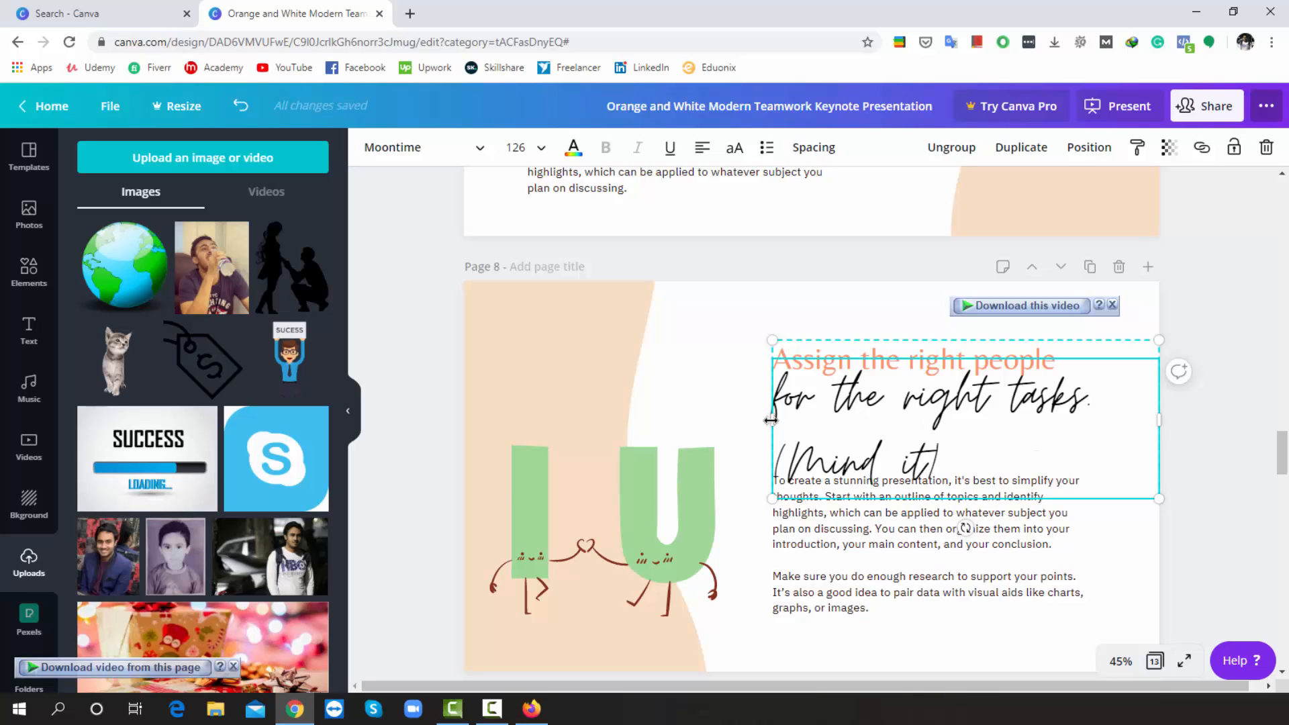
Widen the page 8 heading's text box so the handwritten line fits on one row, and shift the heading slightly right and up
left_click_drag(772, 420, 627, 415)
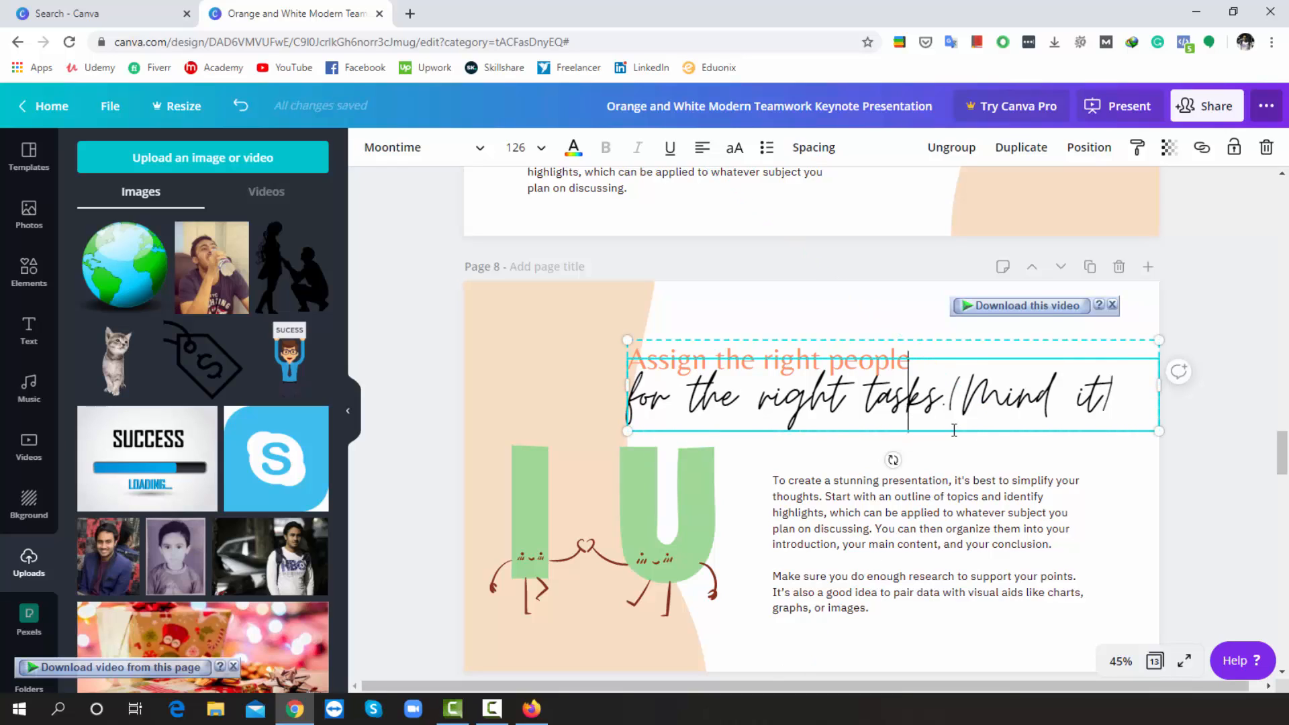
left_click(1125, 345)
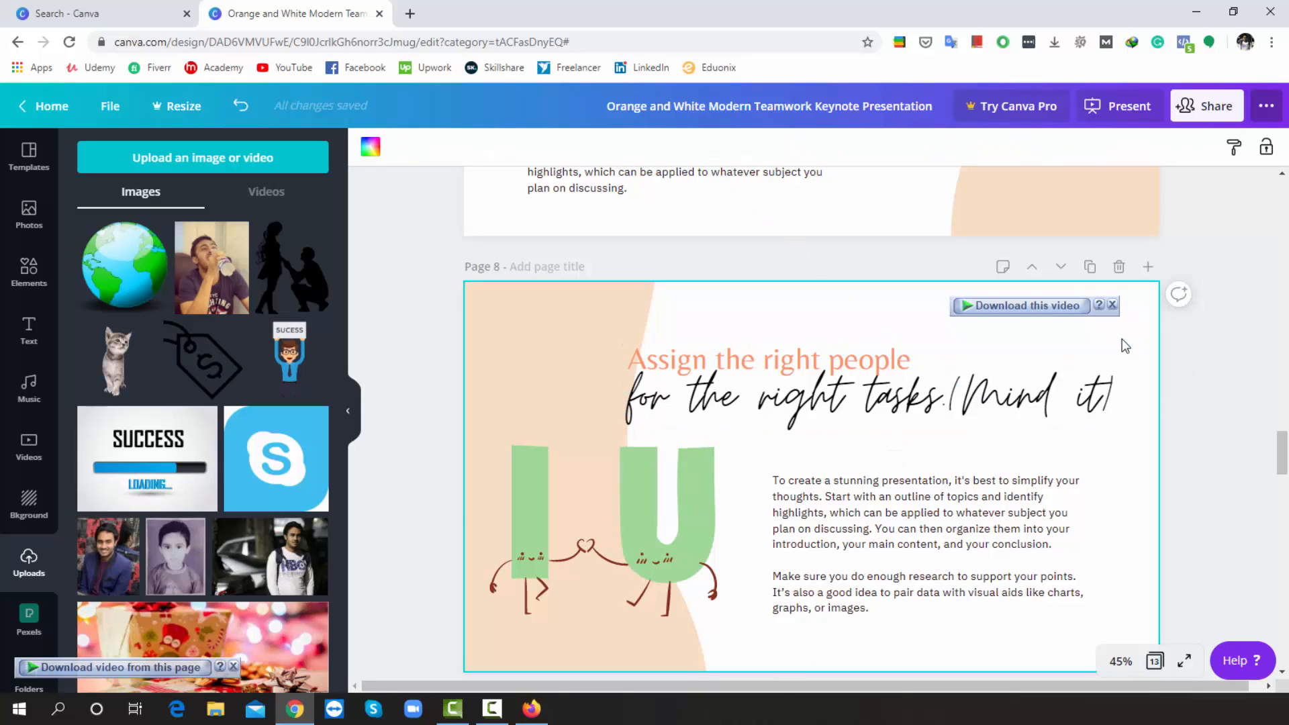
left_click_drag(1022, 405, 1048, 395)
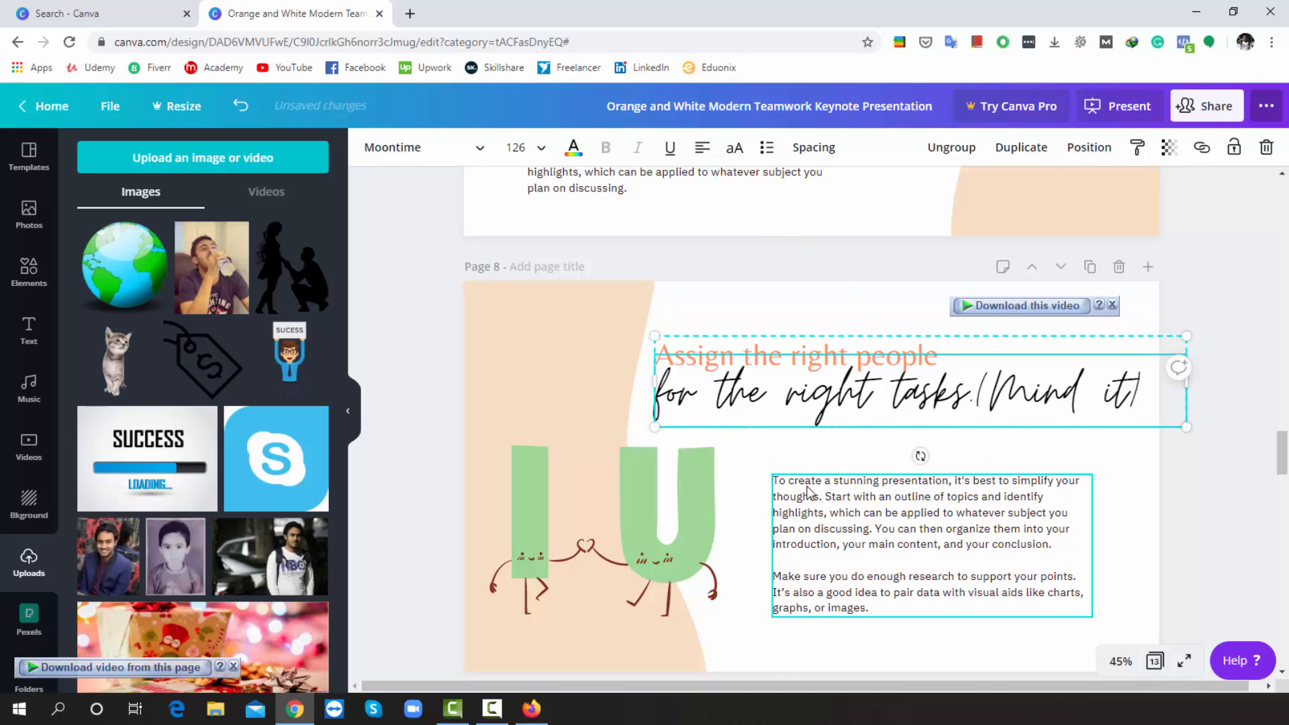
left_click(602, 389)
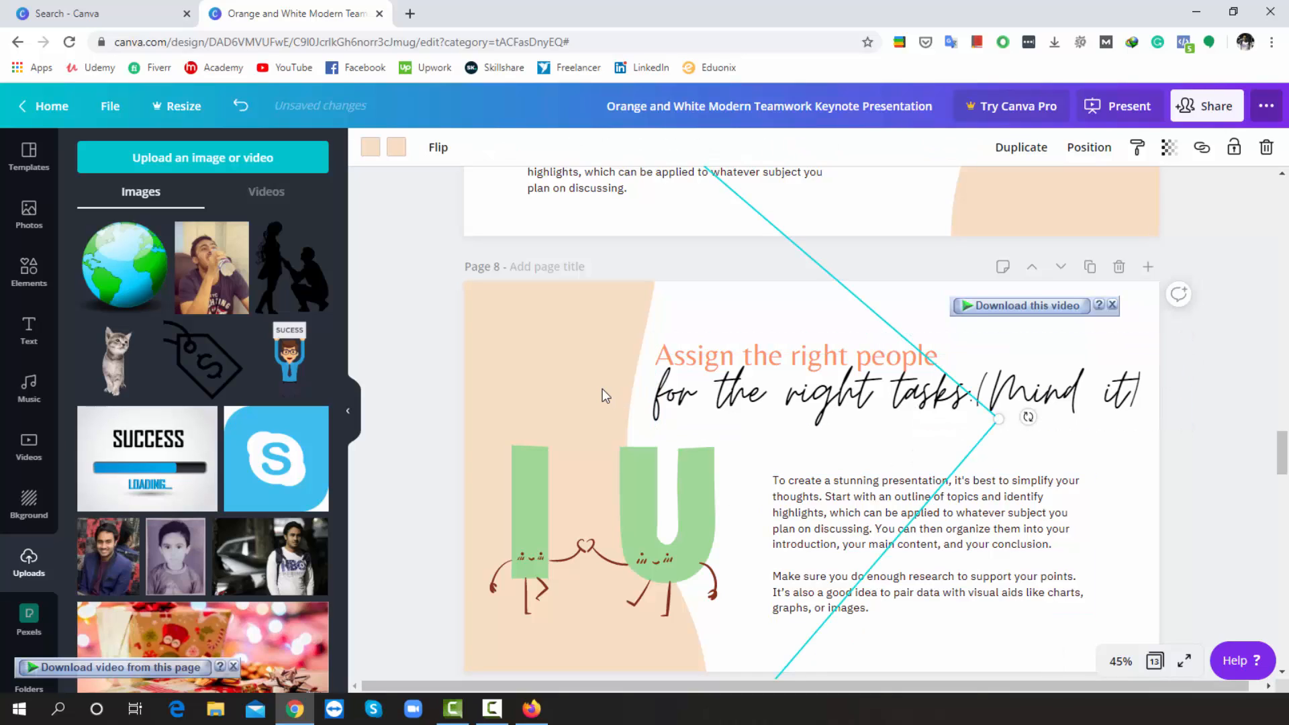
left_click(1215, 364)
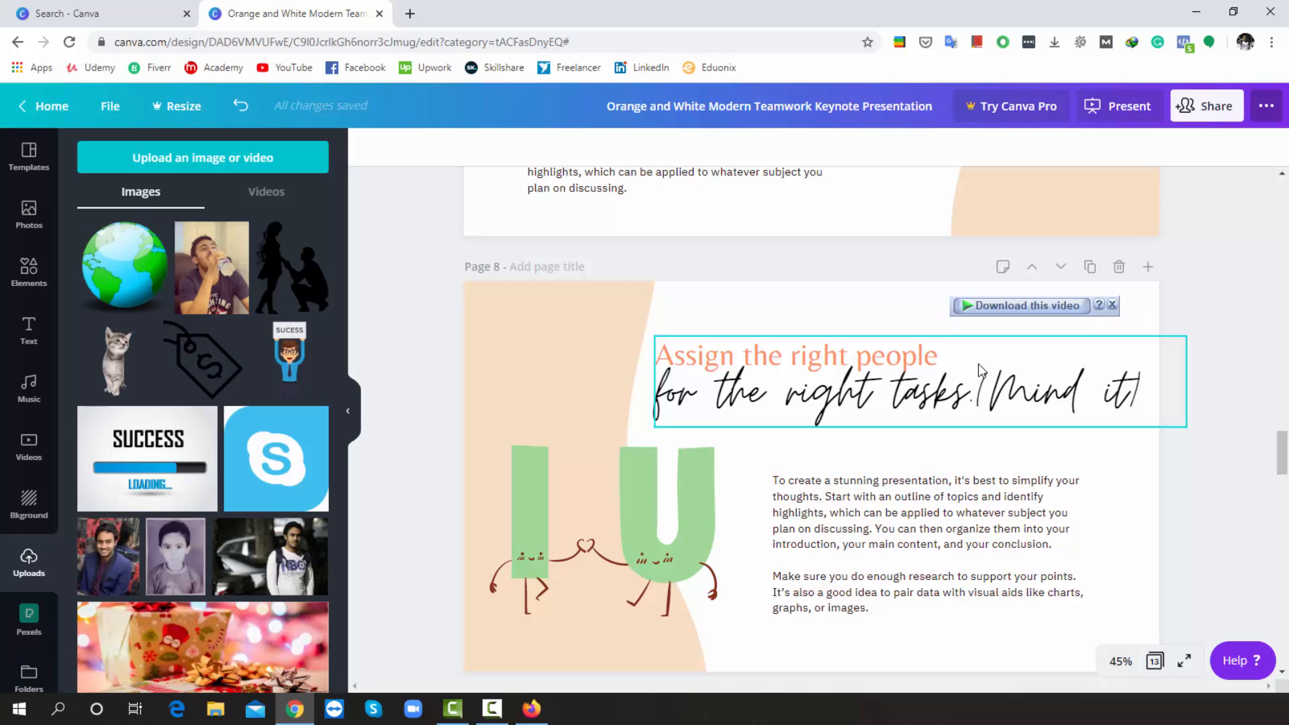
Delete the illustration of the woman reading a book from page 9
scroll(978, 364, "down", 6)
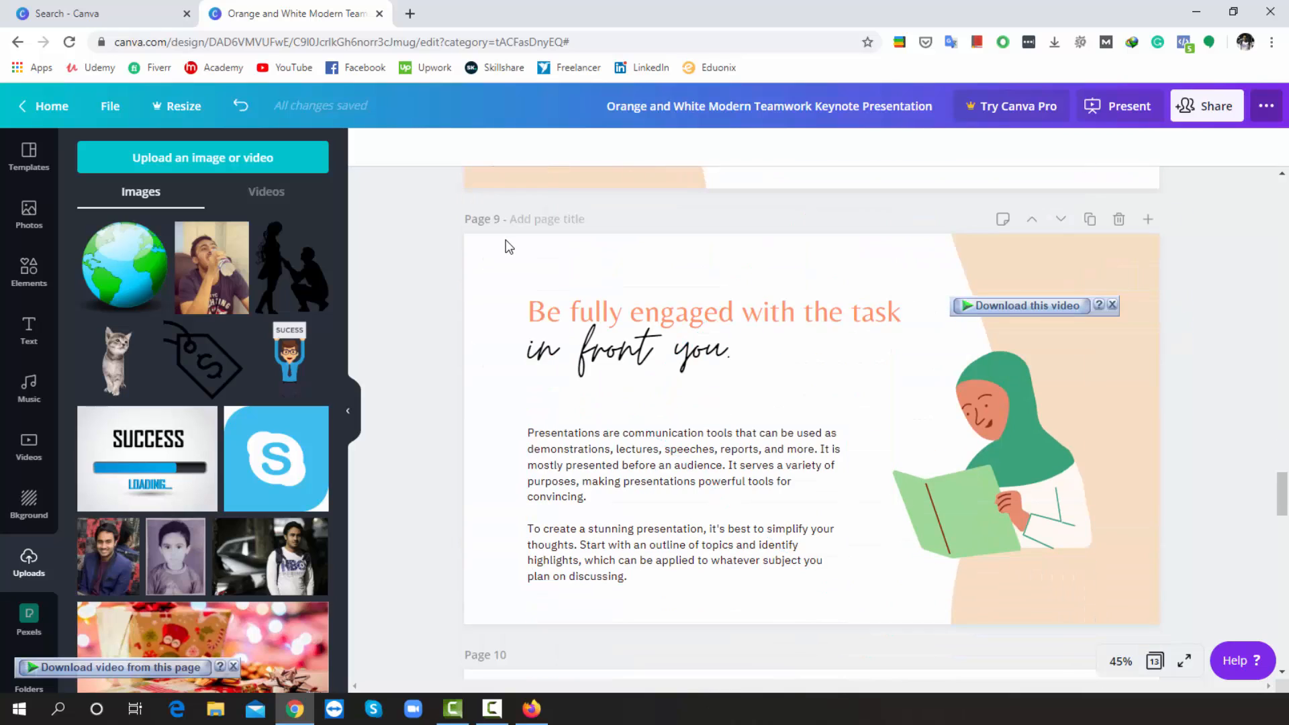
left_click(1005, 492)
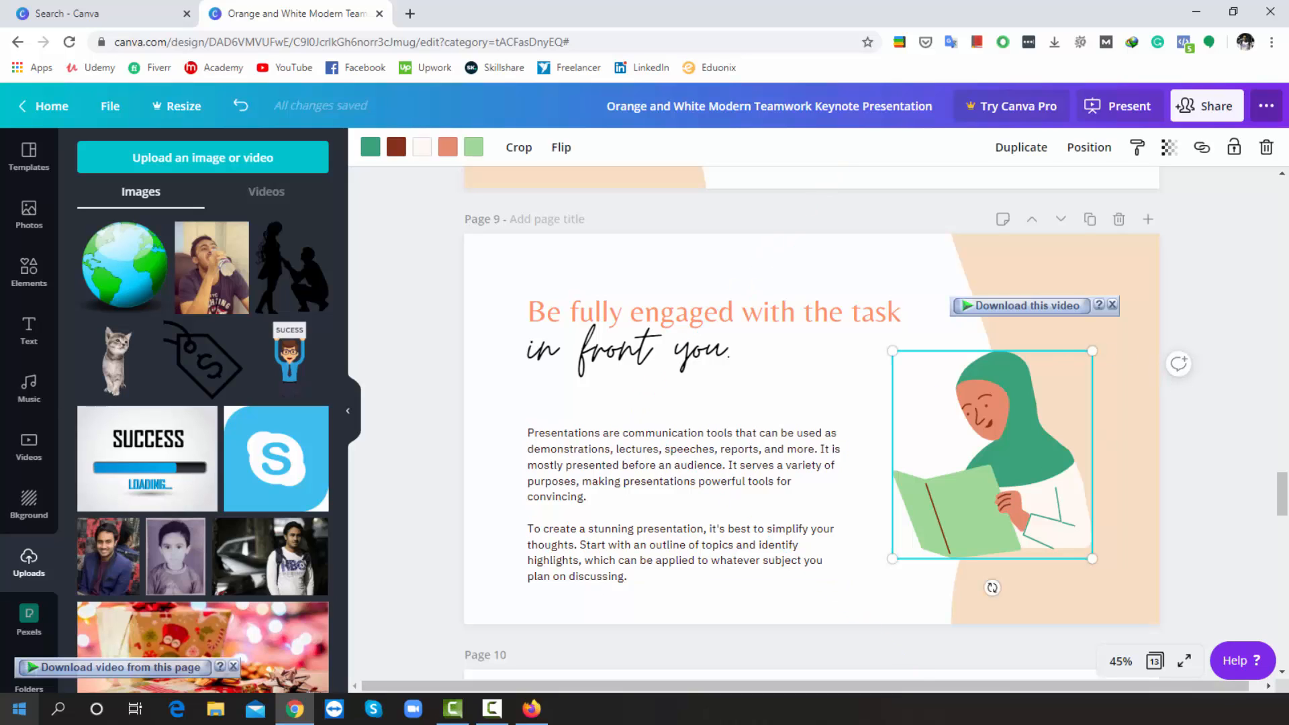
left_click(1267, 148)
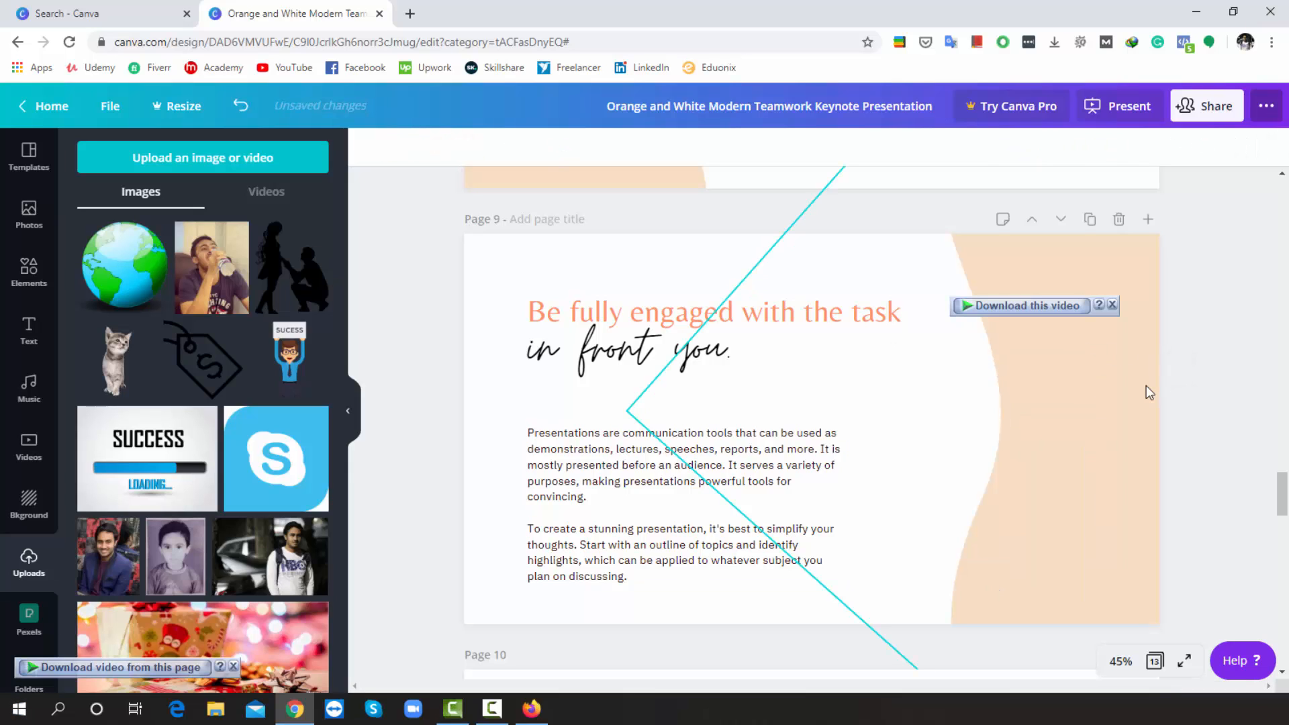
Search the elements for "work" and add the free illustration of a woman at a computer desk to page 9
left_click(29, 272)
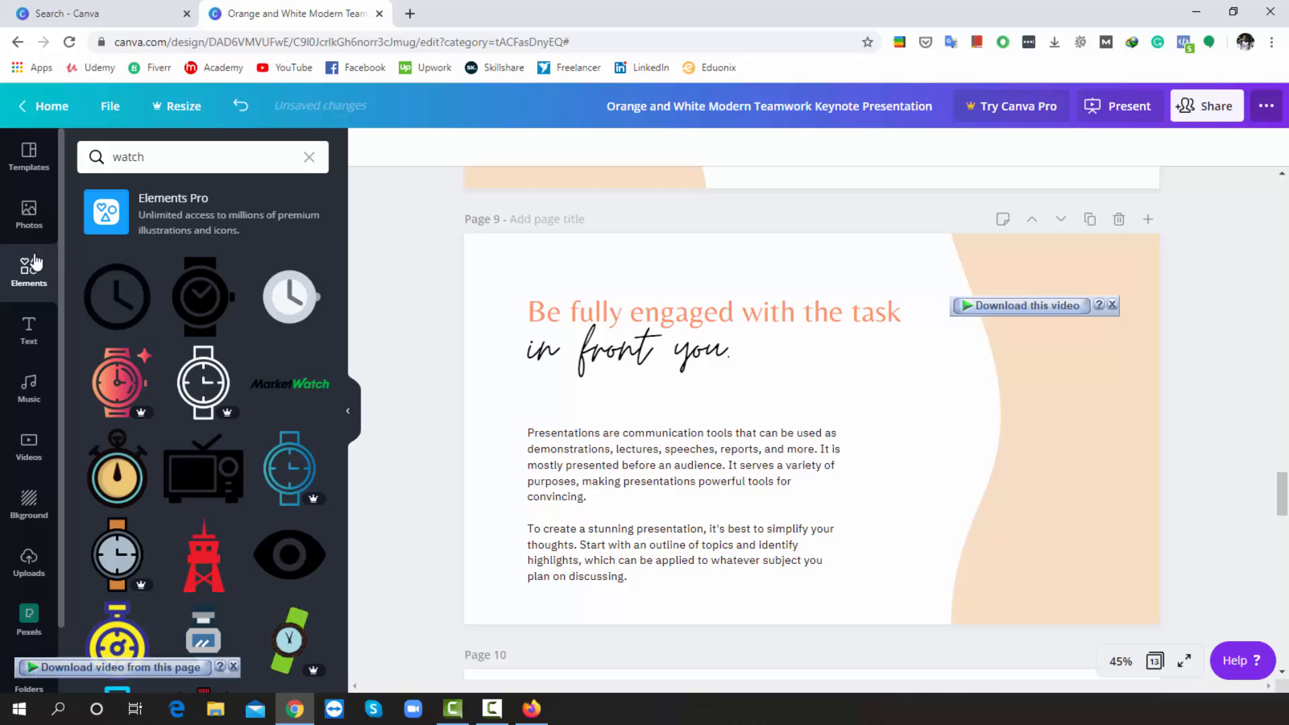
left_click(308, 159)
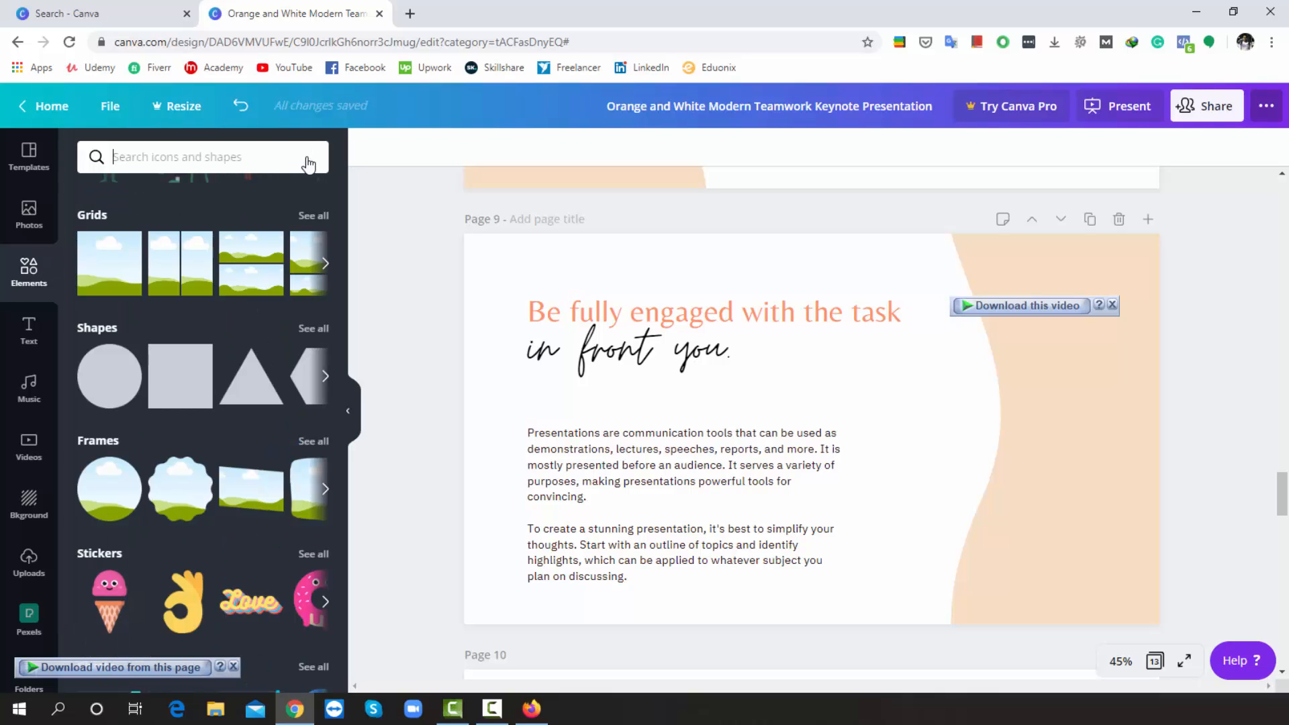
type("wo")
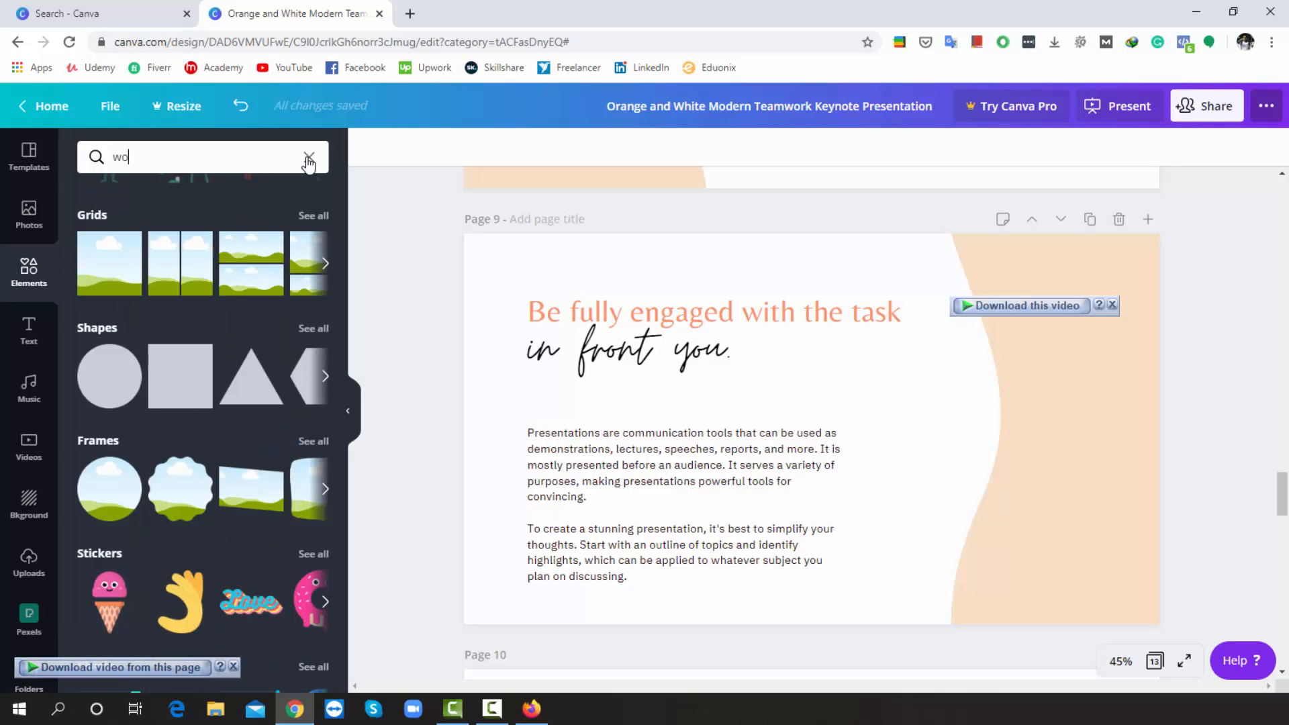
type("rk")
key("Return")
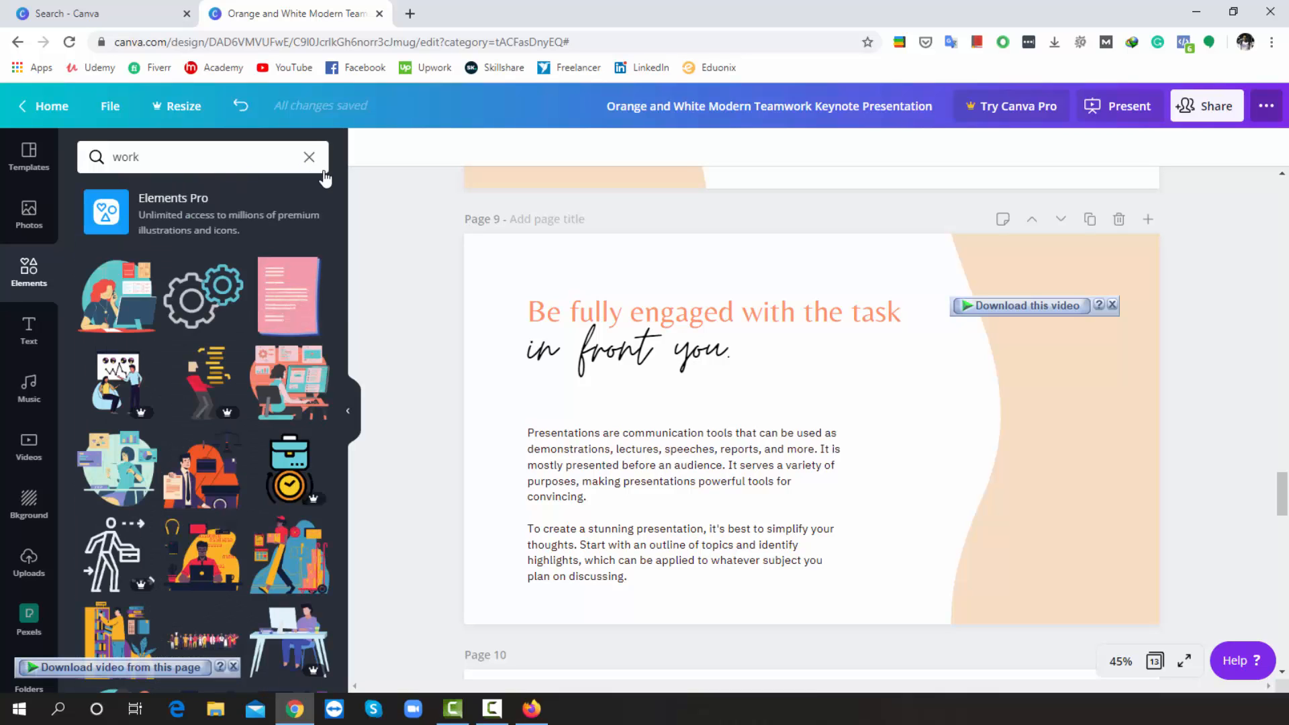
left_click(292, 396)
Place the computer desk illustration over the peach shape on page 9, beside the body text, and enlarge it slightly
left_click_drag(847, 408, 1043, 425)
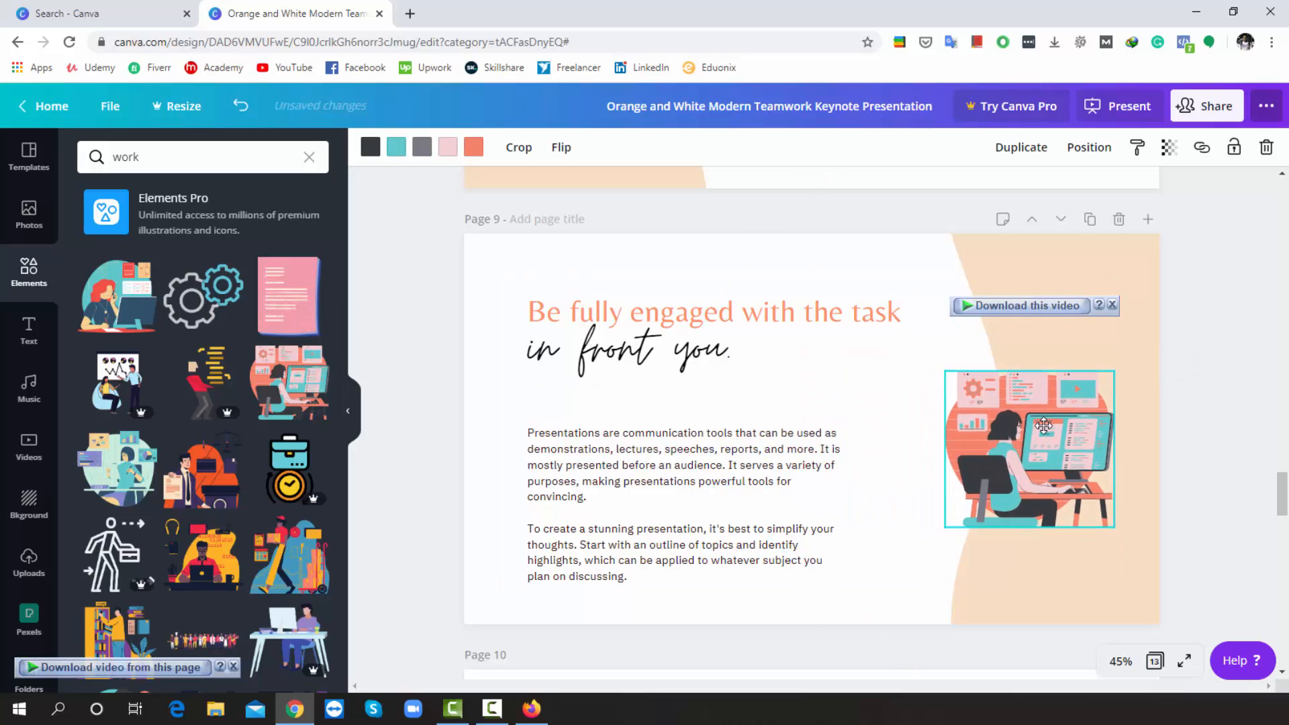
left_click_drag(945, 371, 905, 344)
mouse_move(1090, 437)
left_mouse_down()
mouse_move(1101, 440)
mouse_move(1082, 446)
left_mouse_up()
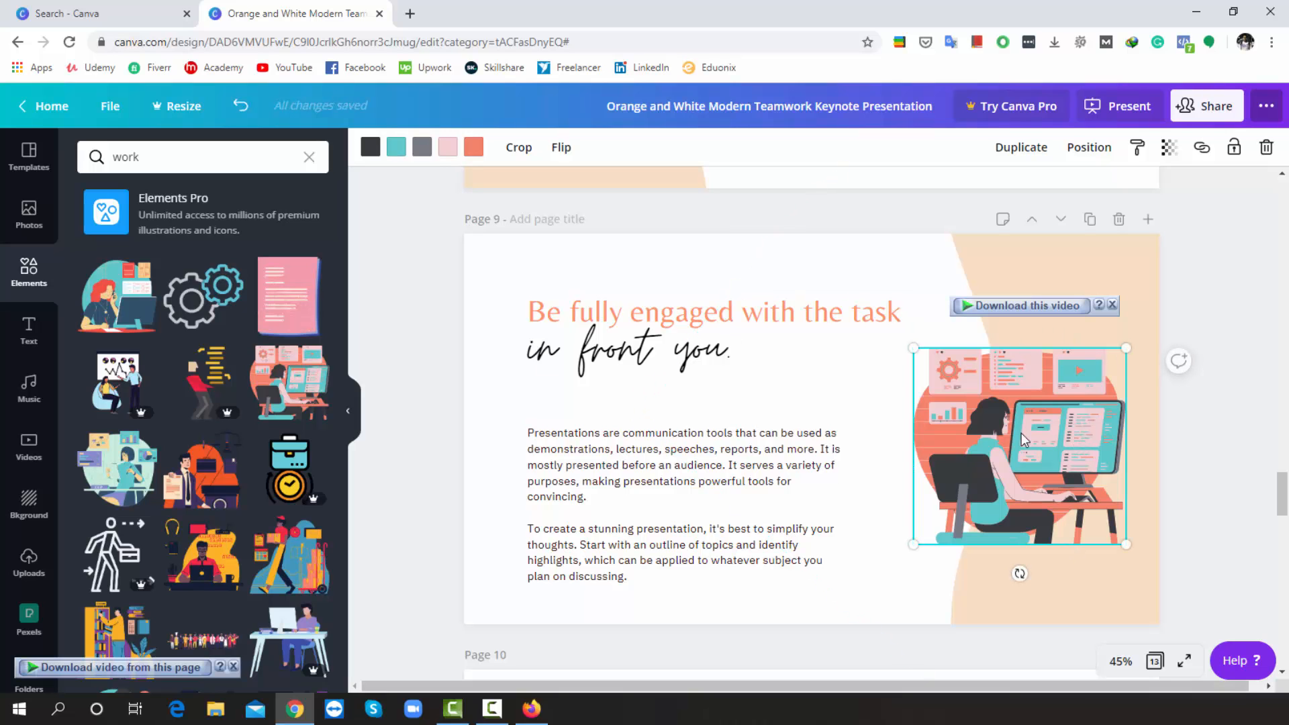
Review the presentation's pages from page 9 through page 13 and back up to page 1
scroll(865, 407, "up", 1)
scroll(865, 409, "down", 15)
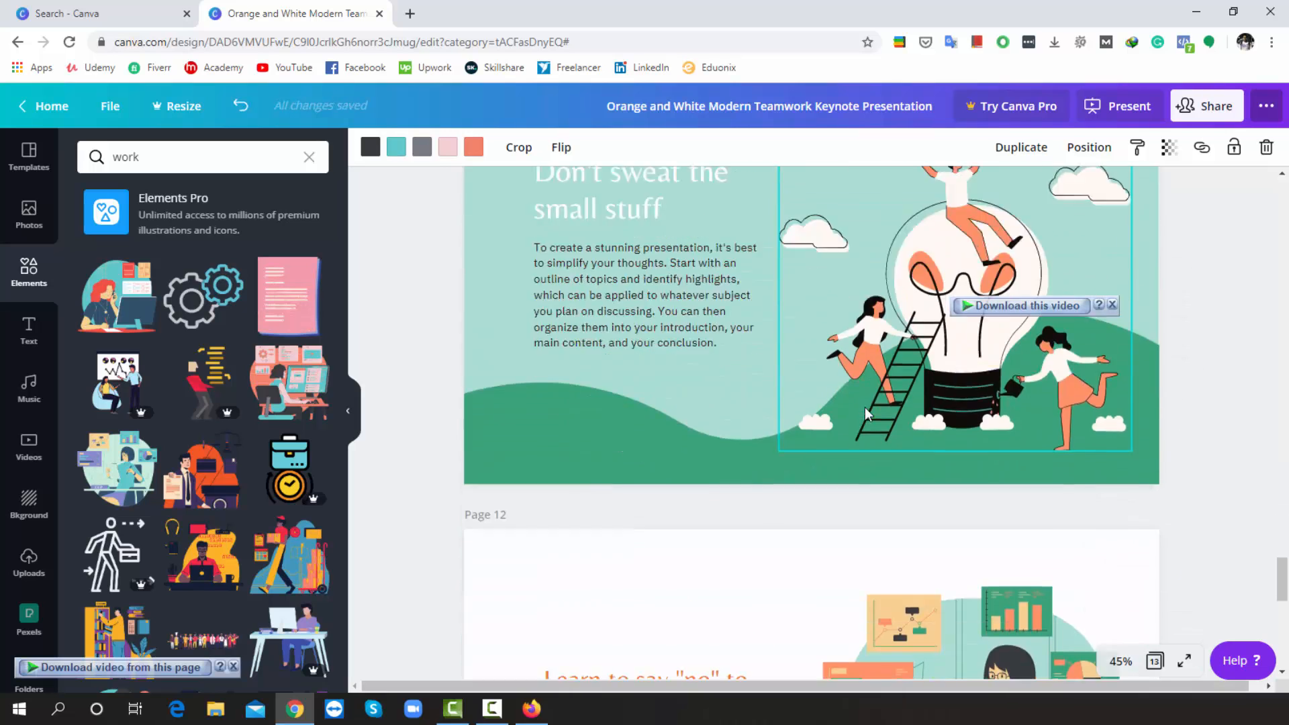
scroll(865, 407, "down", 10)
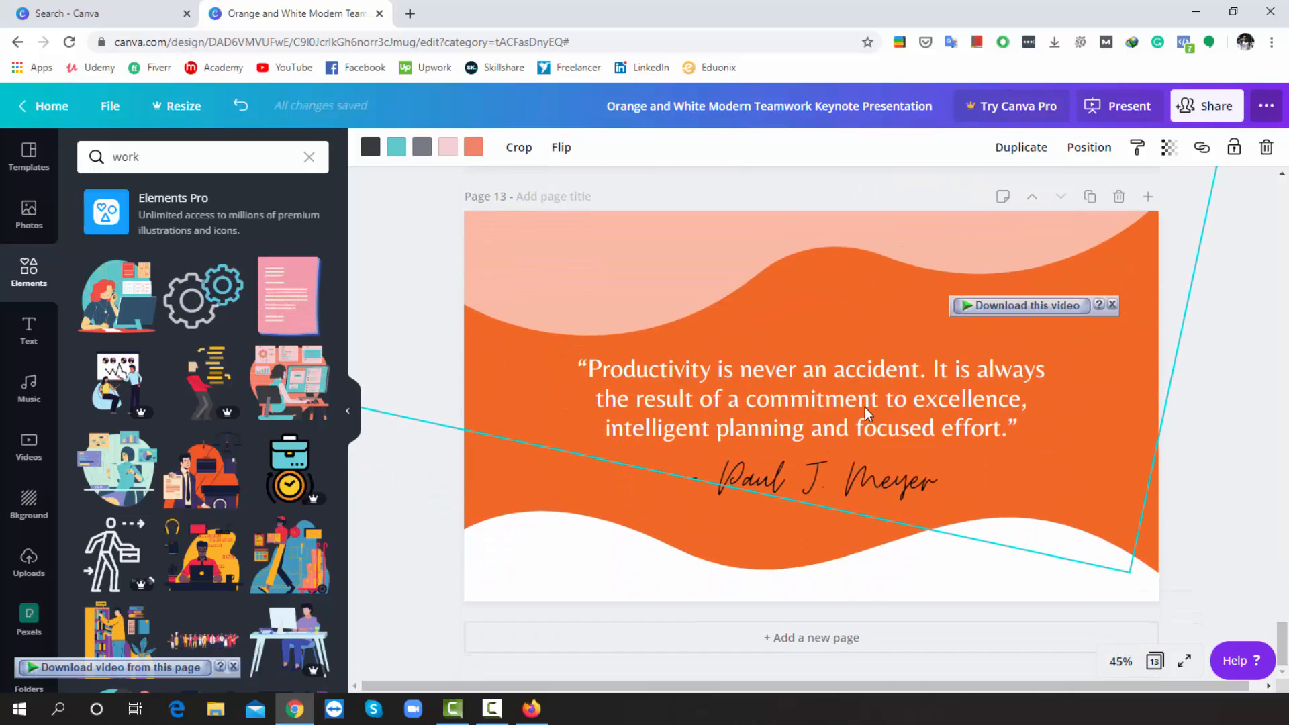
scroll(865, 406, "up", 2)
scroll(864, 407, "up", 10)
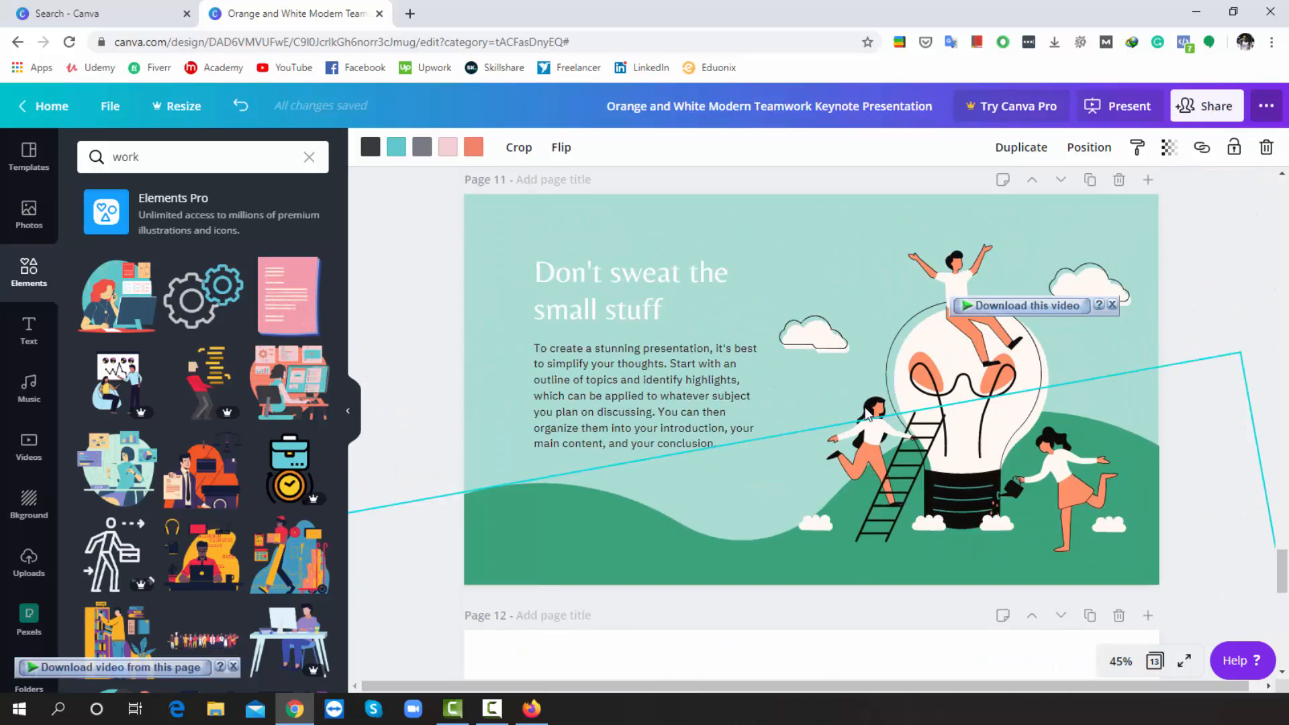
scroll(865, 406, "up", 10)
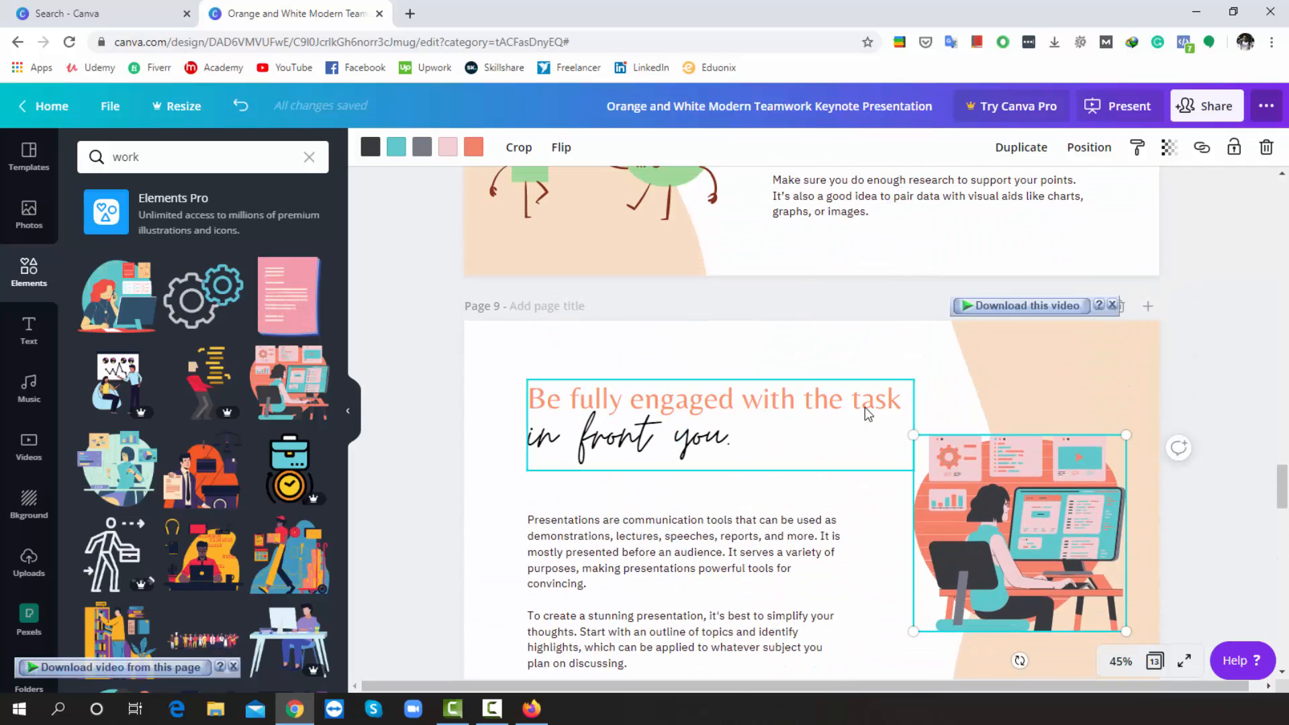
scroll(864, 406, "up", 10)
scroll(865, 415, "up", 10)
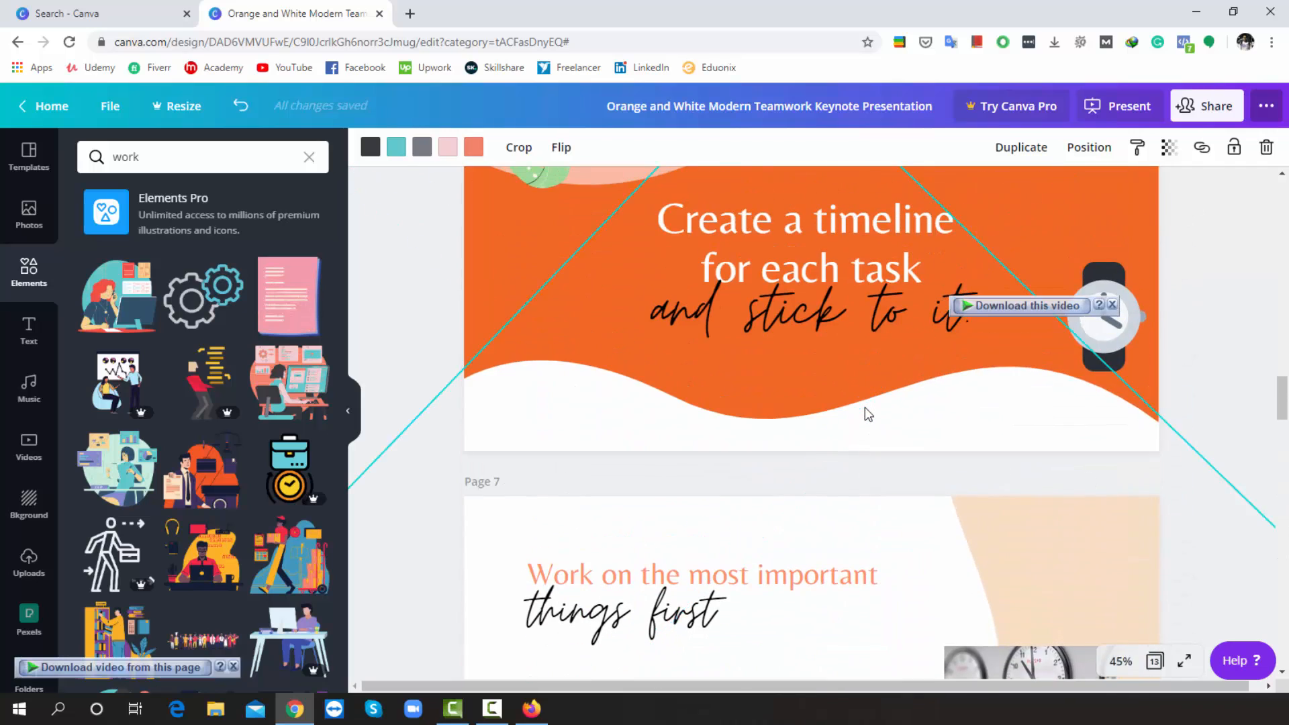
scroll(865, 408, "up", 10)
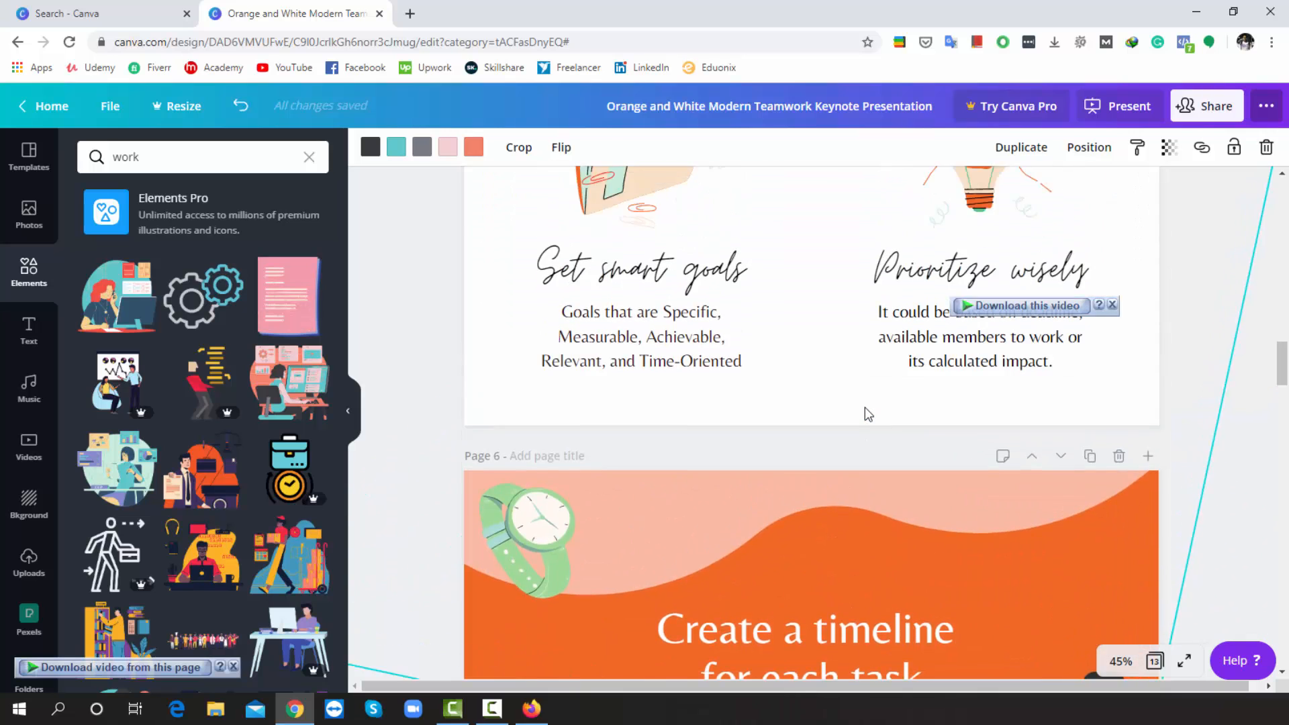
scroll(865, 407, "up", 7)
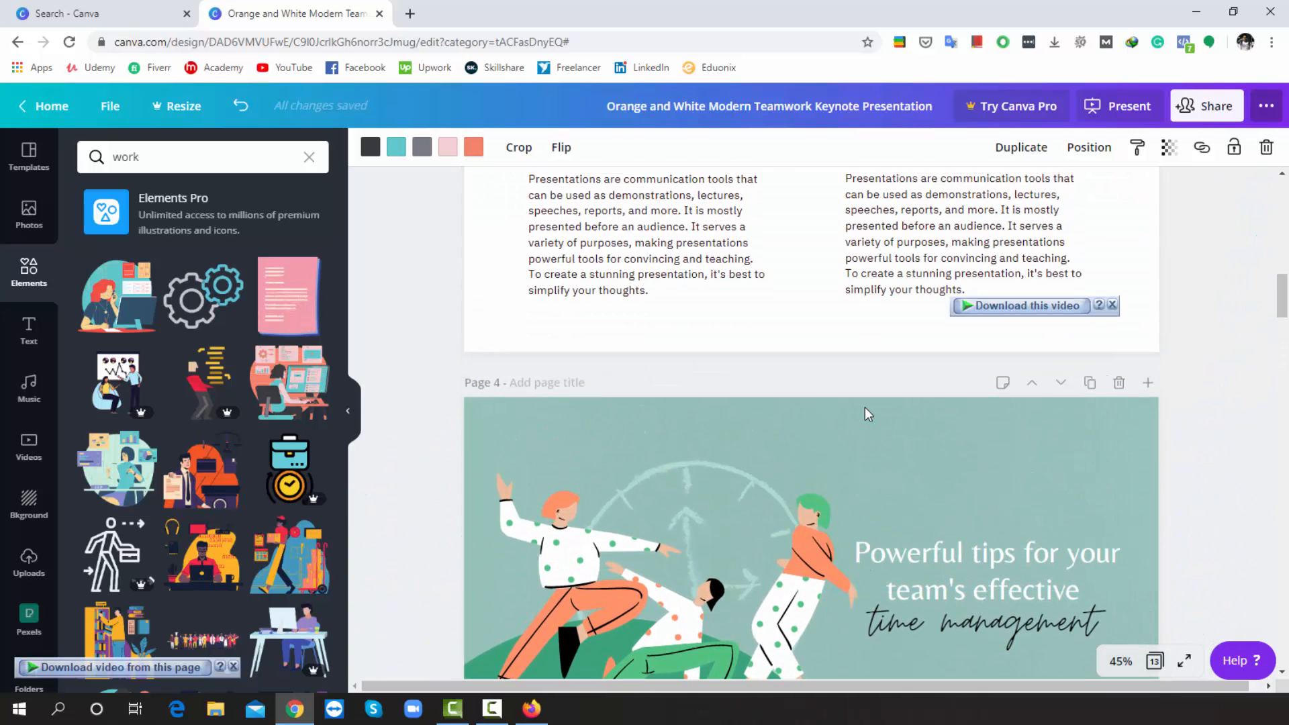
left_click(800, 410)
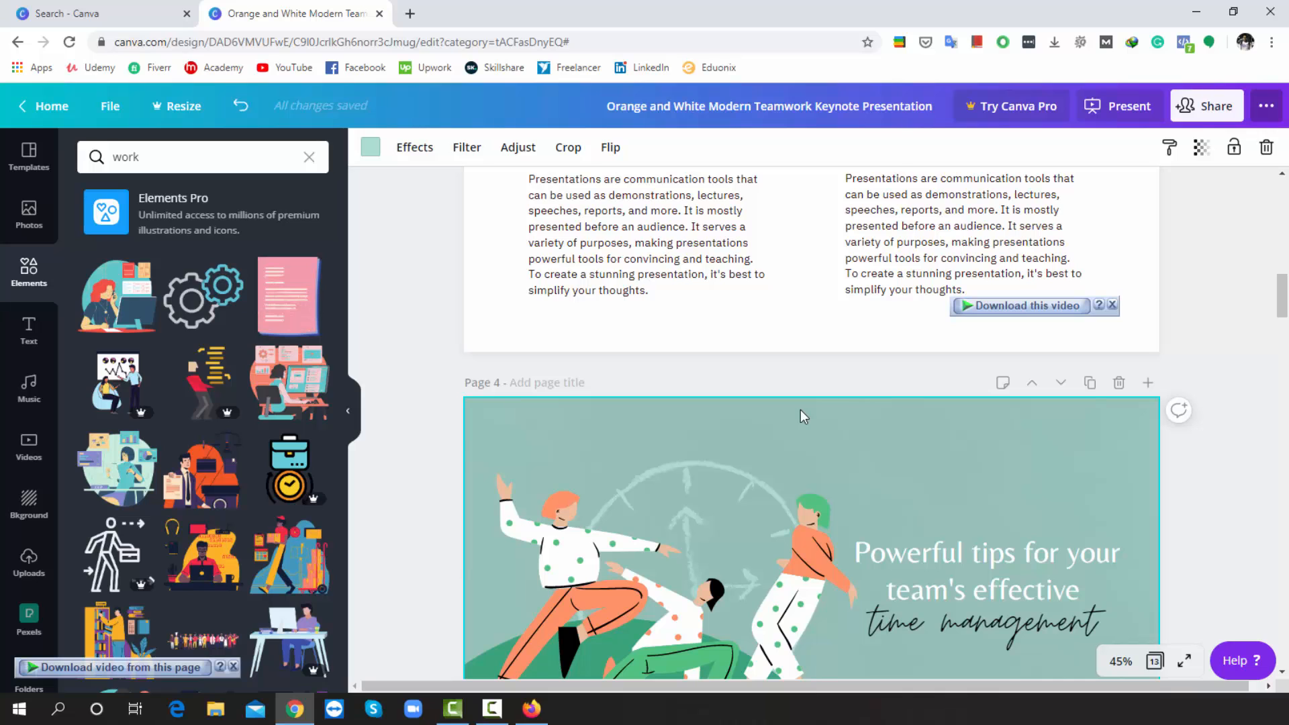
scroll(800, 417, "up", 15)
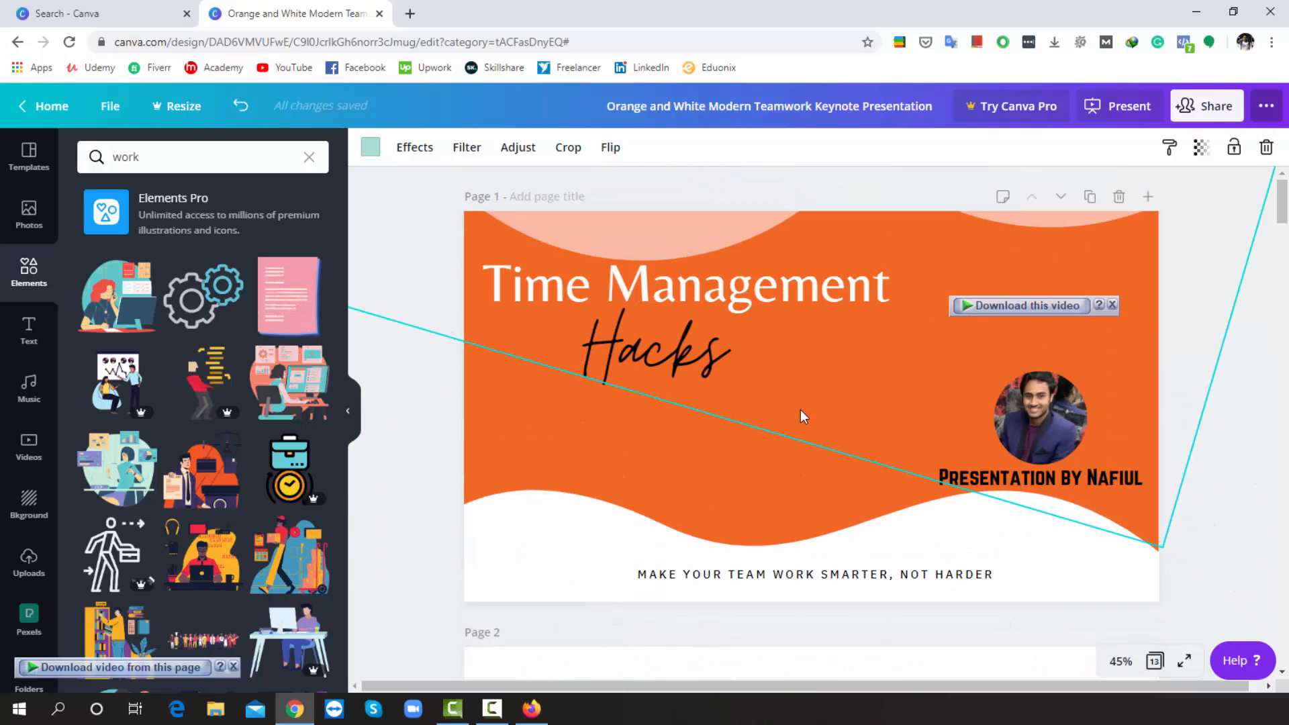
Search the templates for "education" and browse the presentation designs
left_click(35, 172)
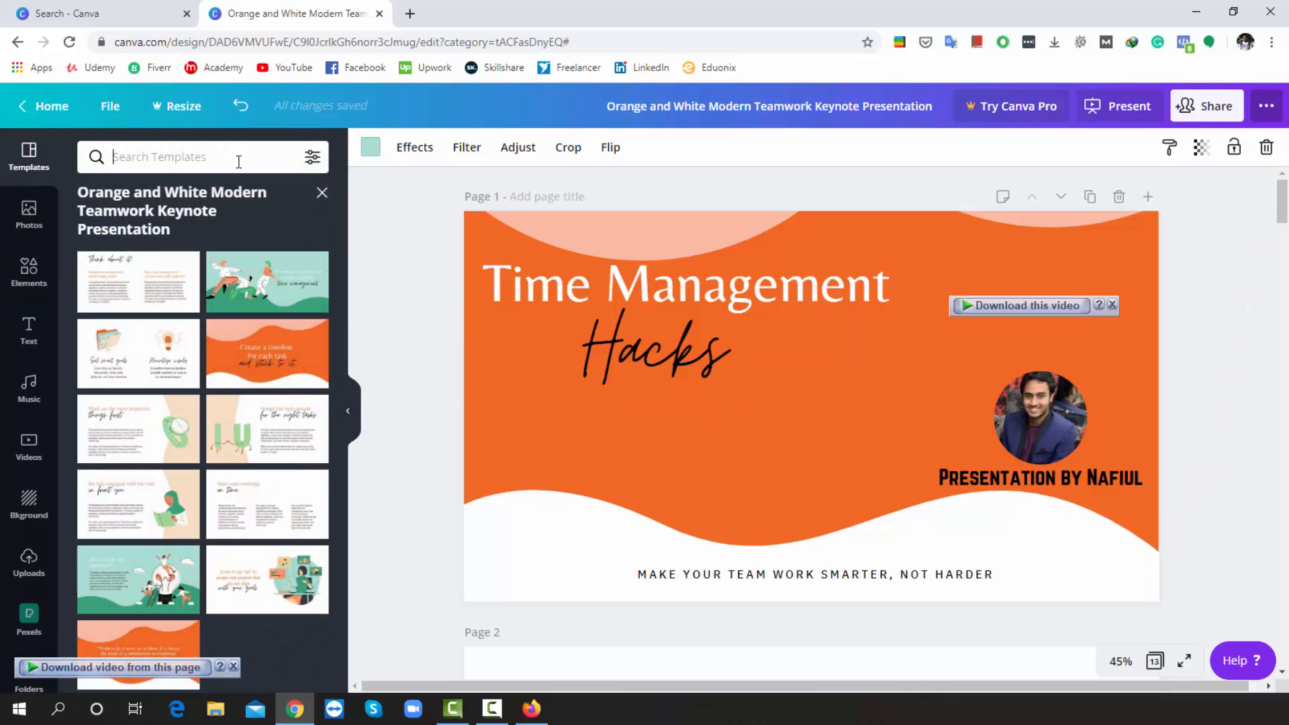
type("education")
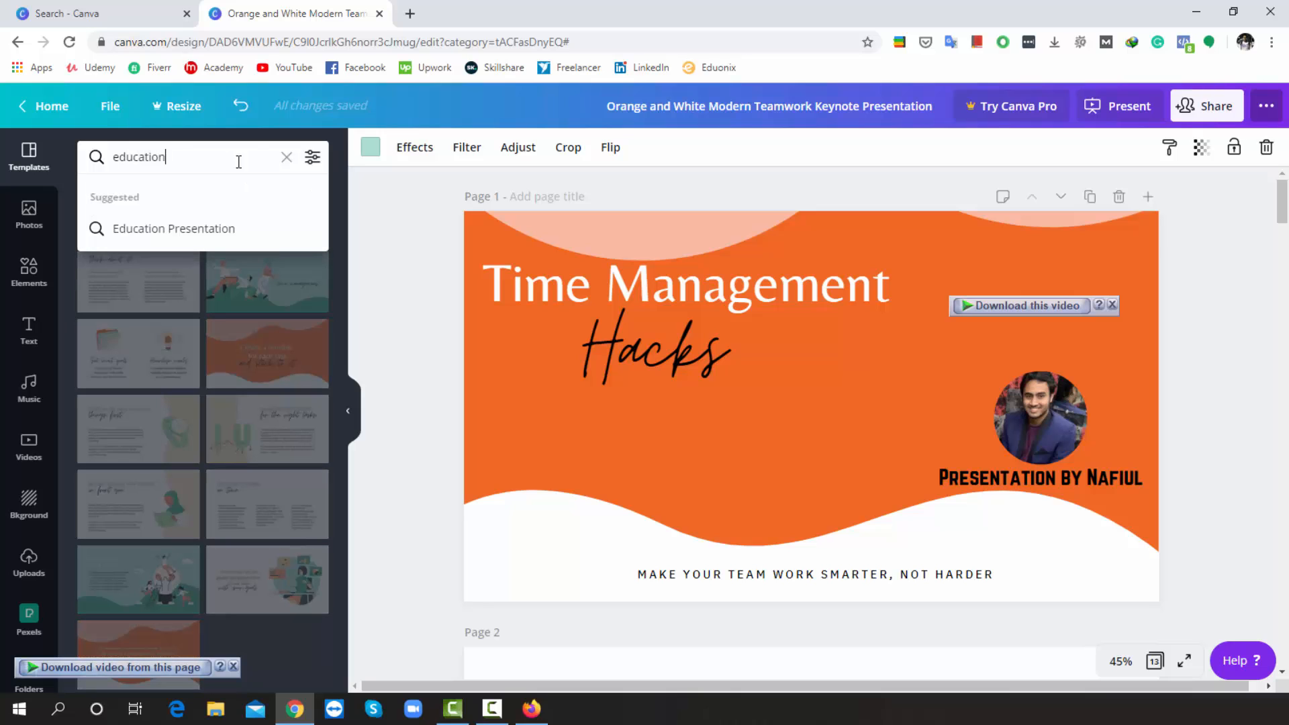
key("Return")
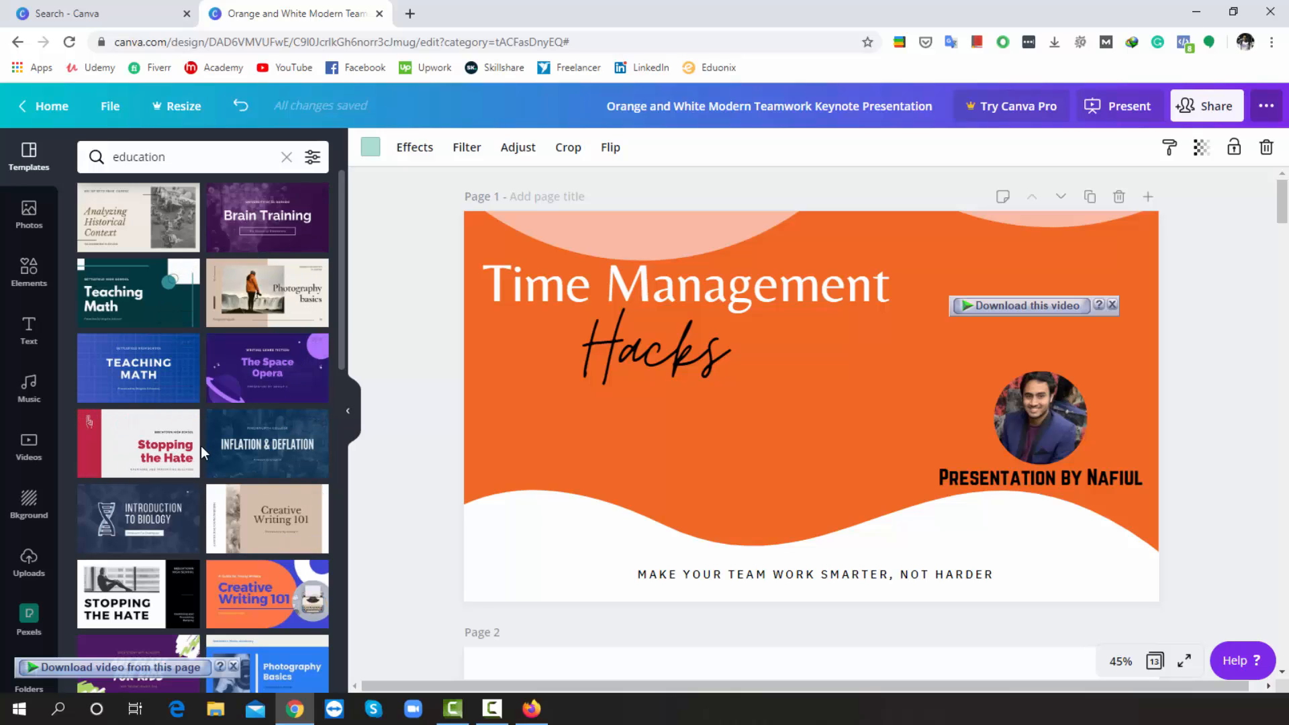
scroll(204, 470, "down", 6)
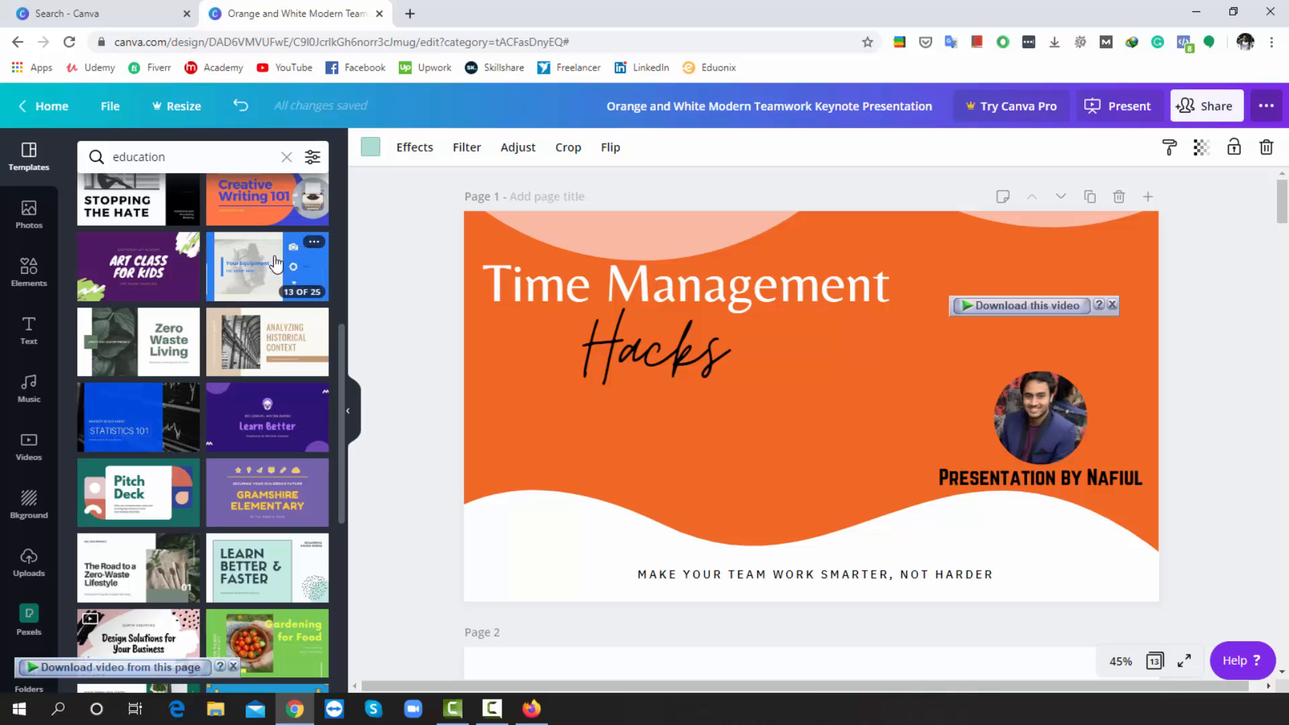
Examine the file types offered for downloading the design, and close the download options without downloading
left_click(1264, 108)
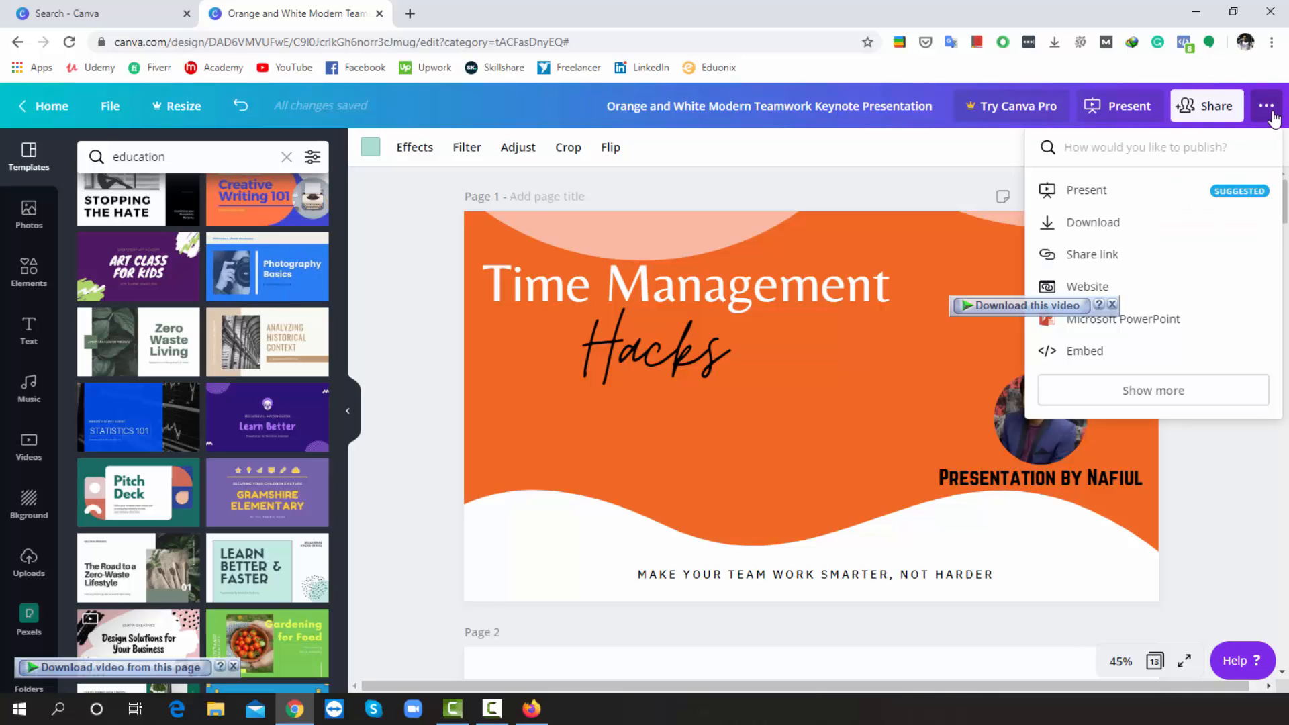
left_click(1111, 221)
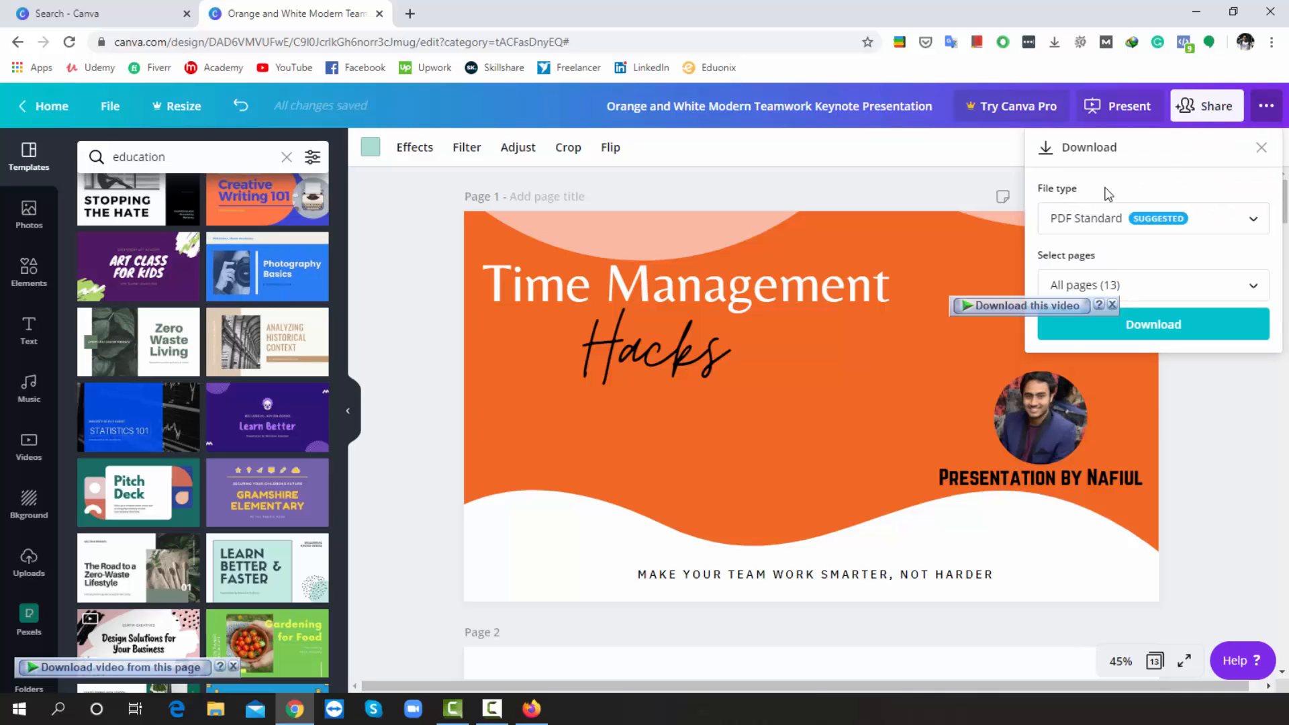
left_click(1262, 225)
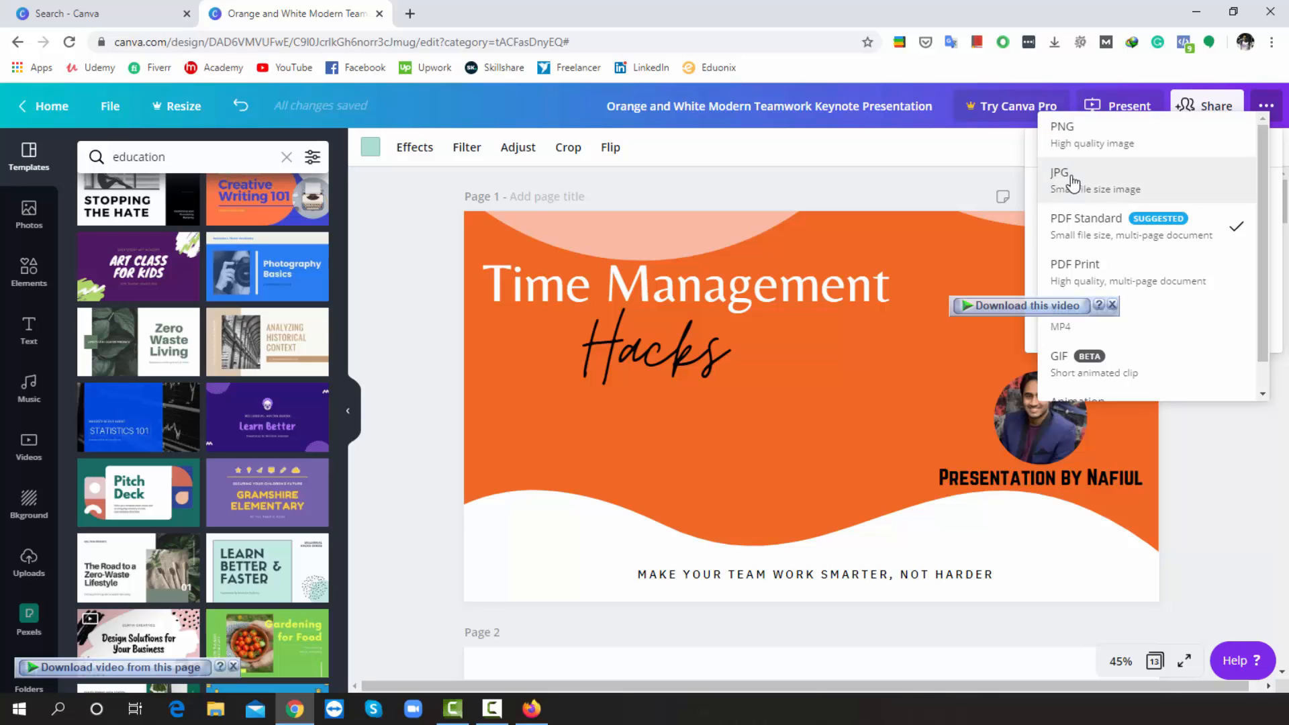
left_click(1275, 149)
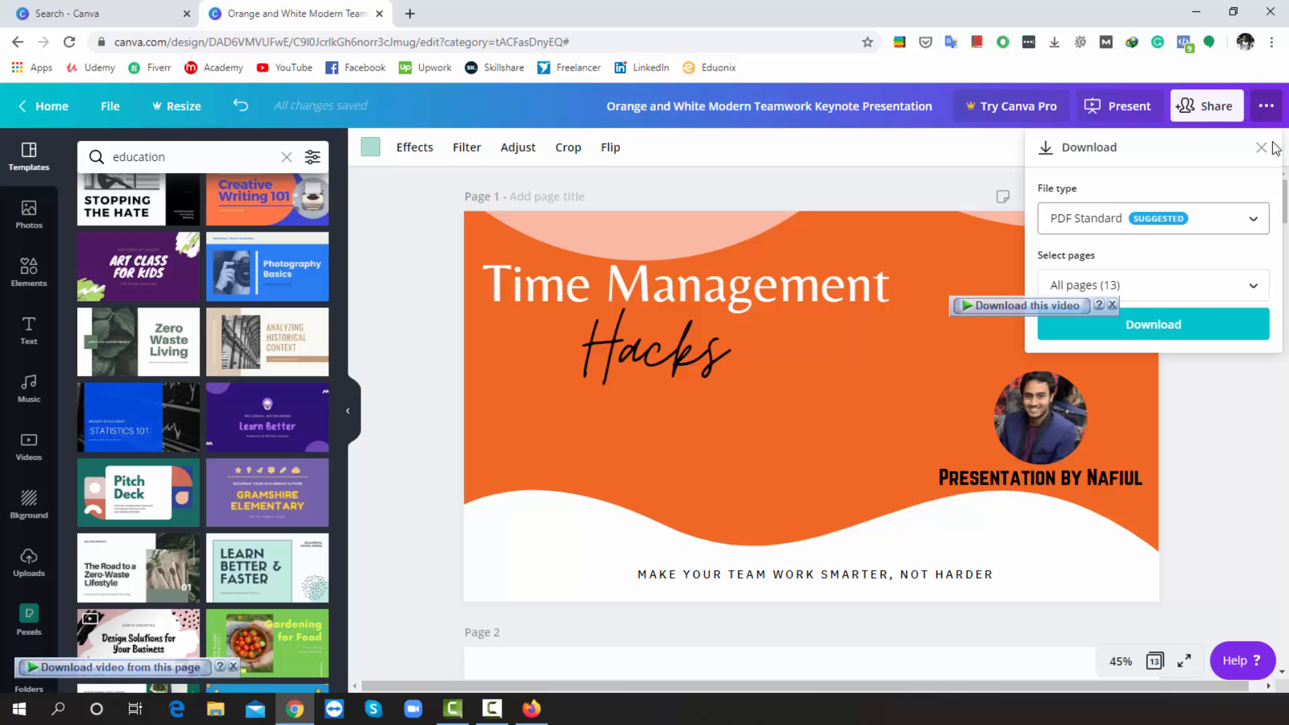
left_click(1261, 147)
Download all pages of the design as a Microsoft PowerPoint document
left_click(1267, 106)
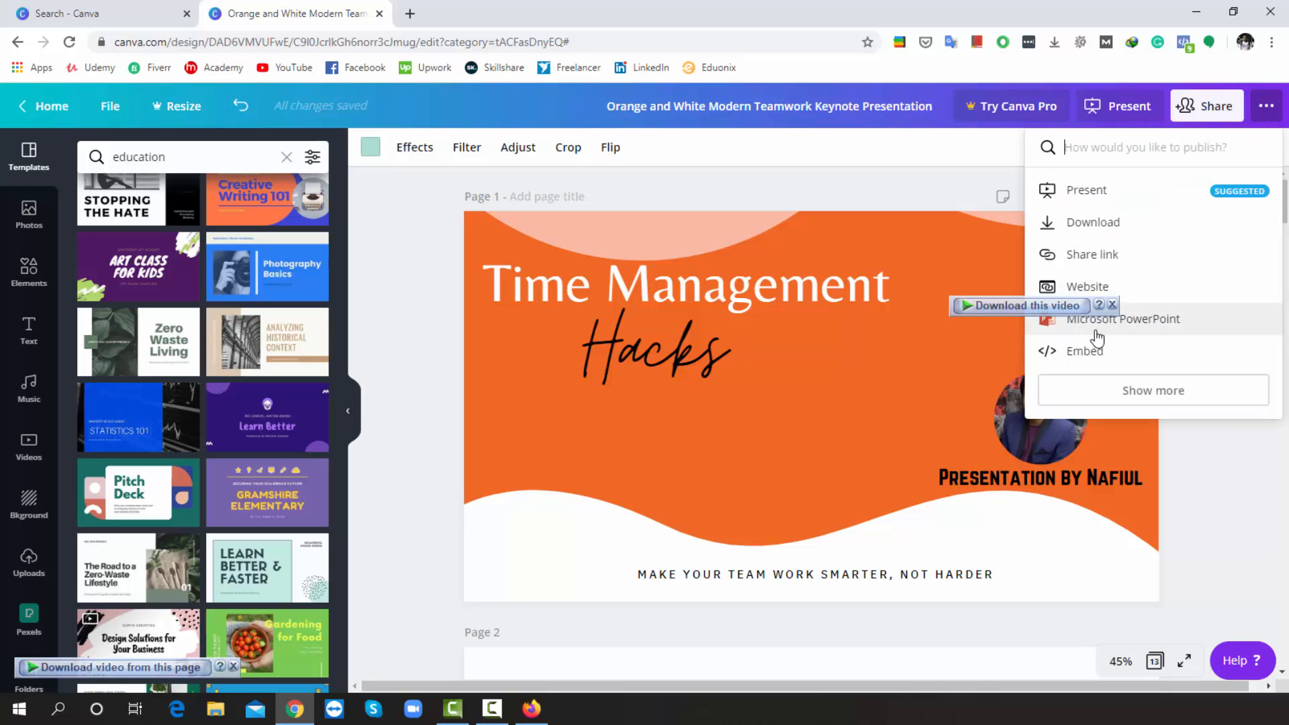
left_click(1148, 328)
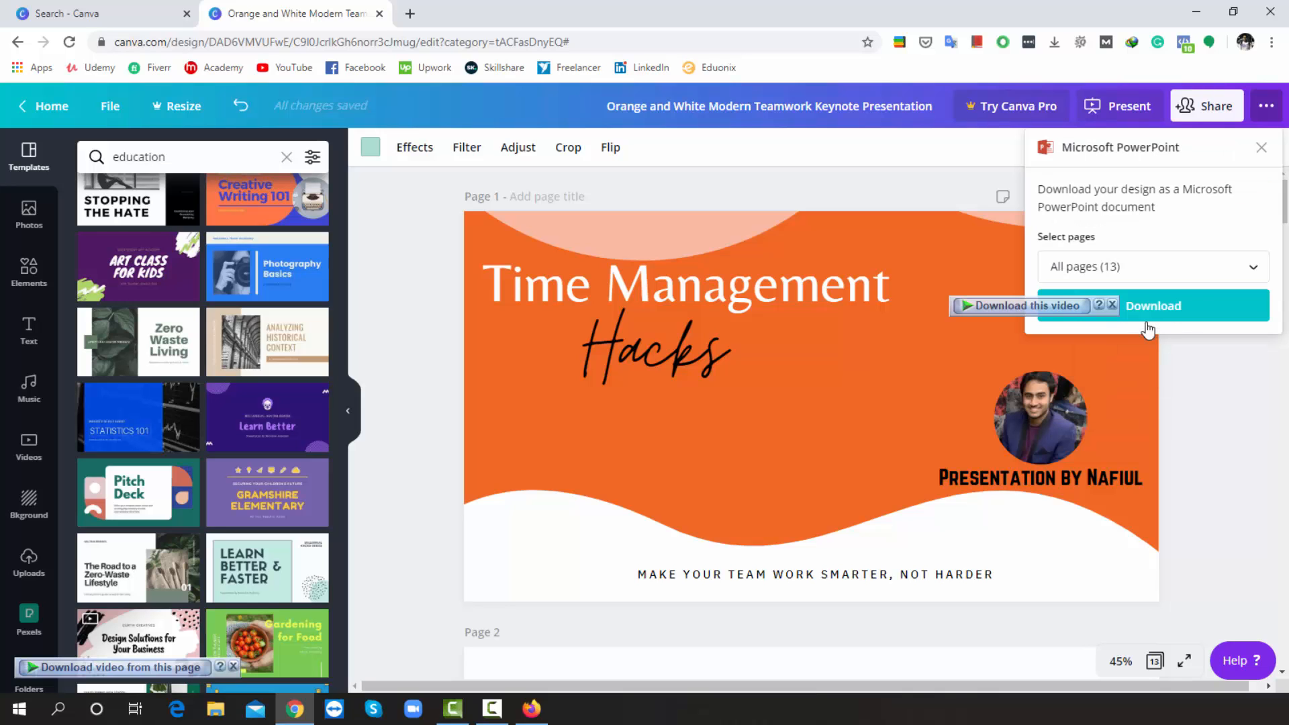
left_click(1148, 307)
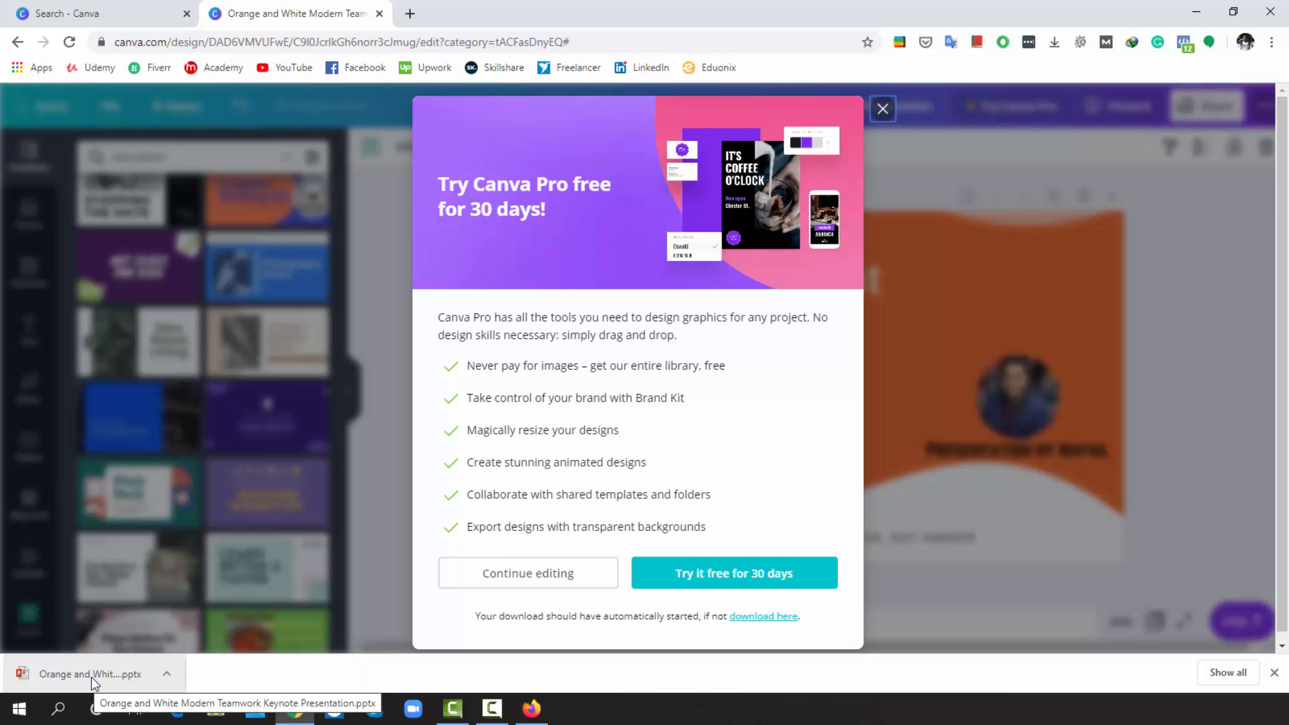
Open the downloaded Orange and White Modern Teamwork Keynote Presentation.pptx in PowerPoint and view slides 2 and 3
left_click(91, 677)
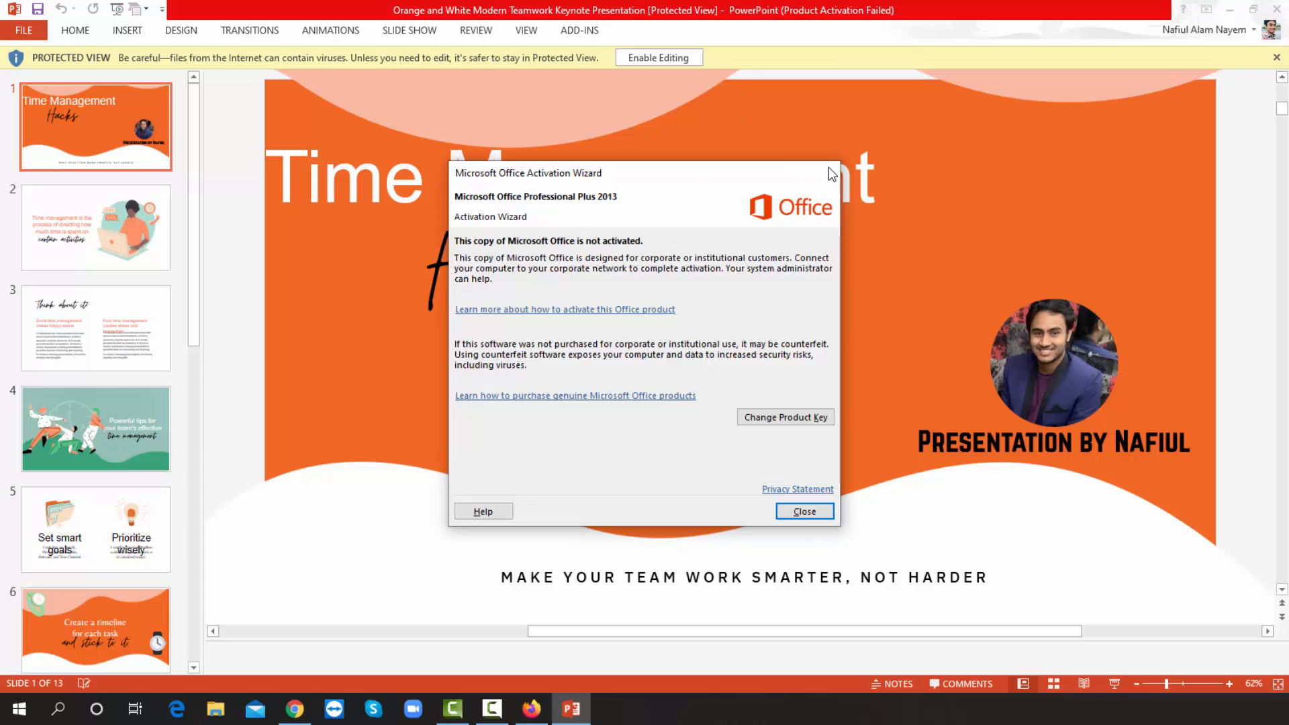
left_click(830, 173)
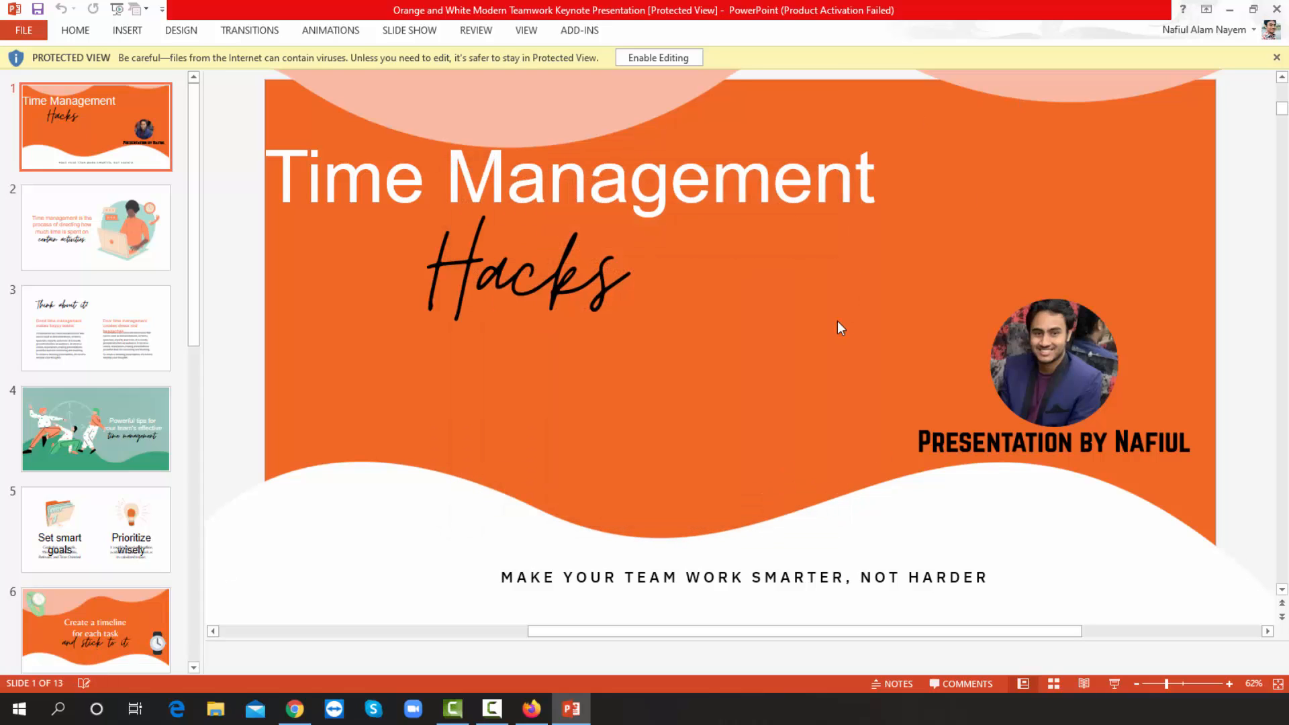
left_click(102, 224)
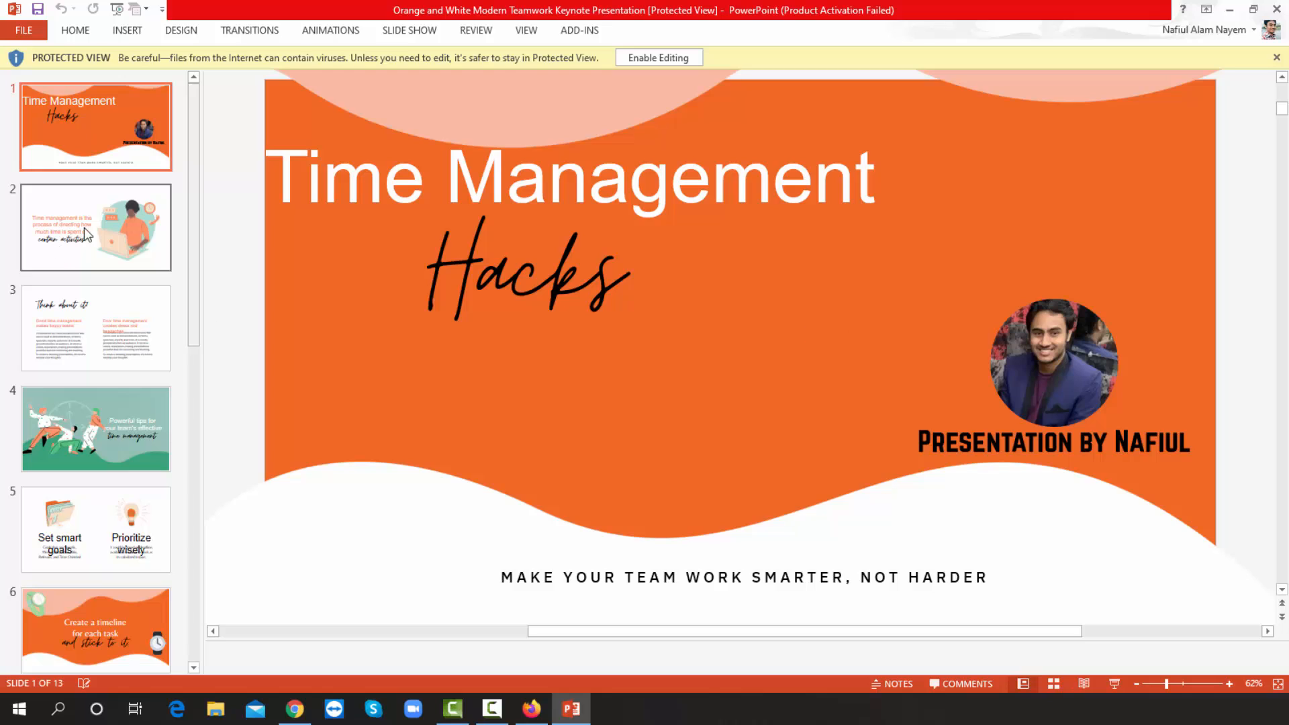
left_click(81, 306)
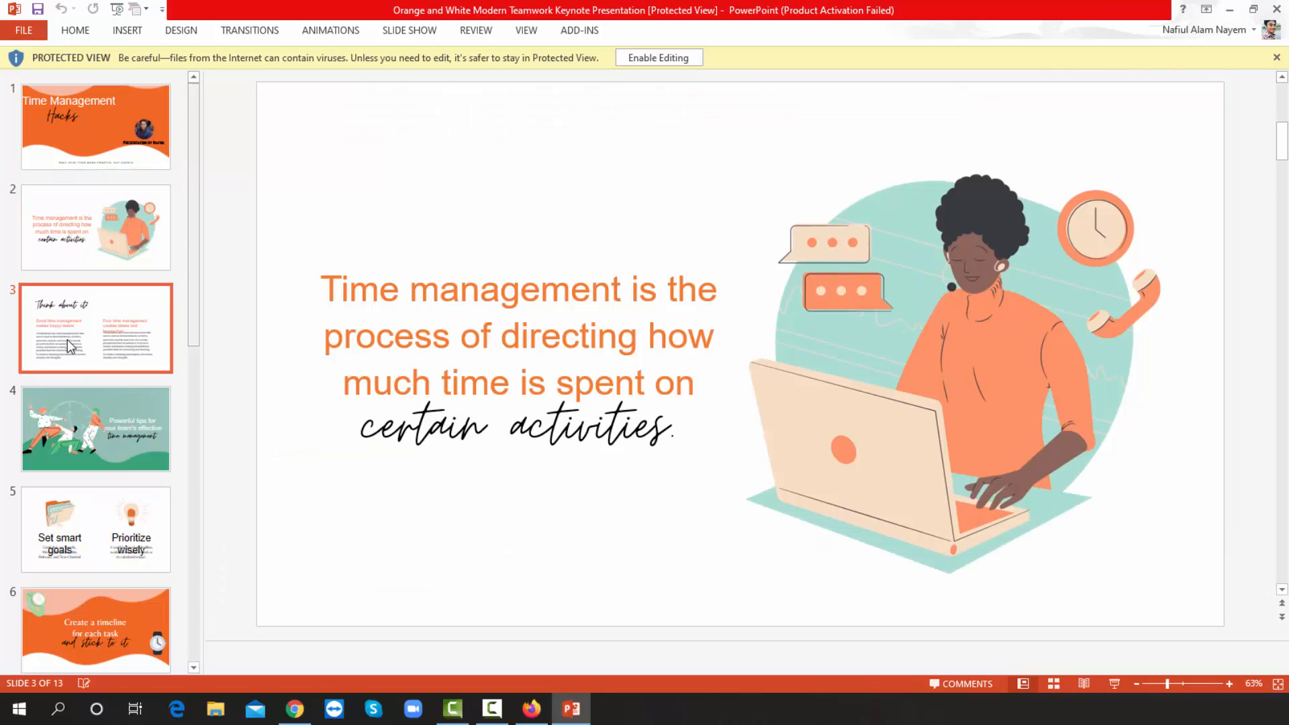